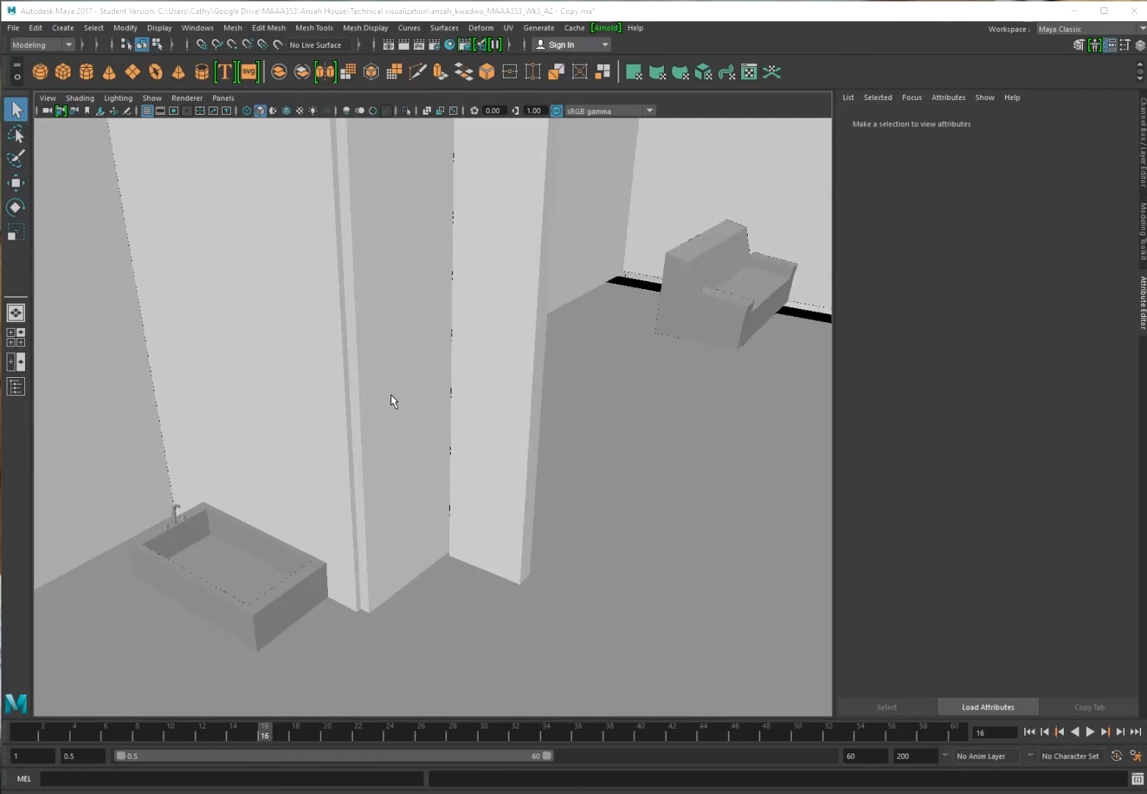
Select pCube72, frame it with F and zoom to take in the house
left_click(391, 400)
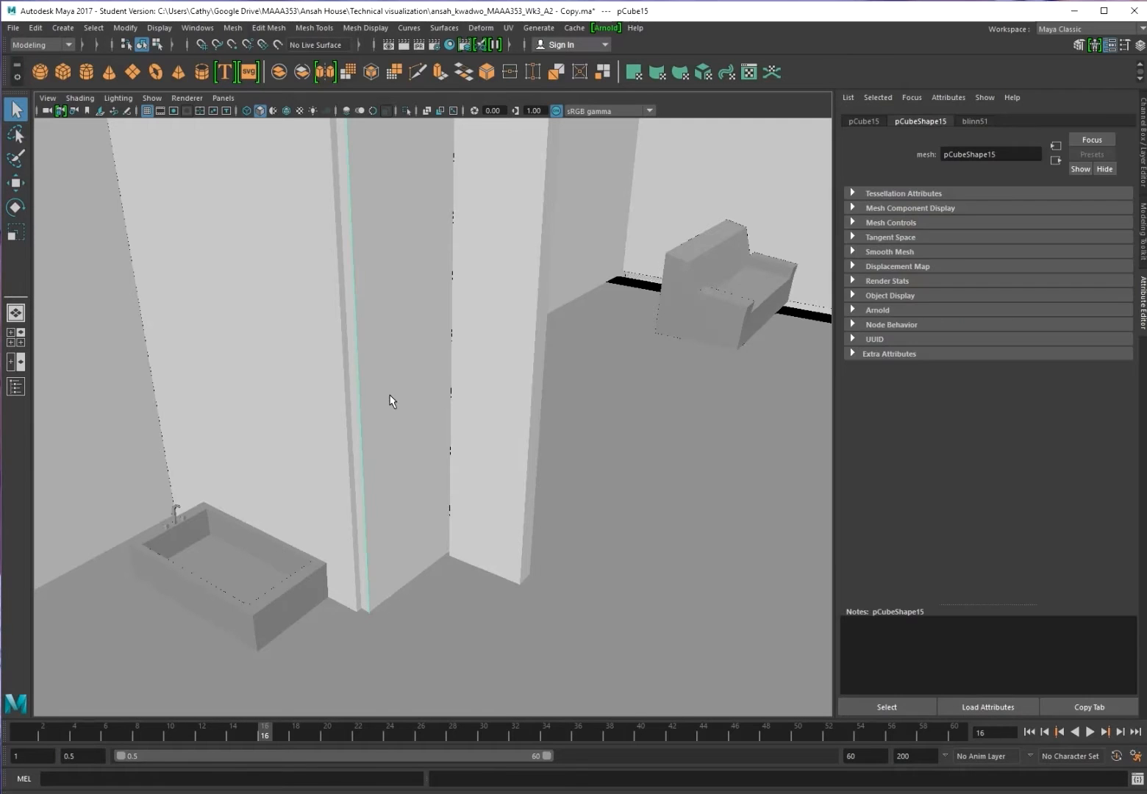
left_click(114, 439)
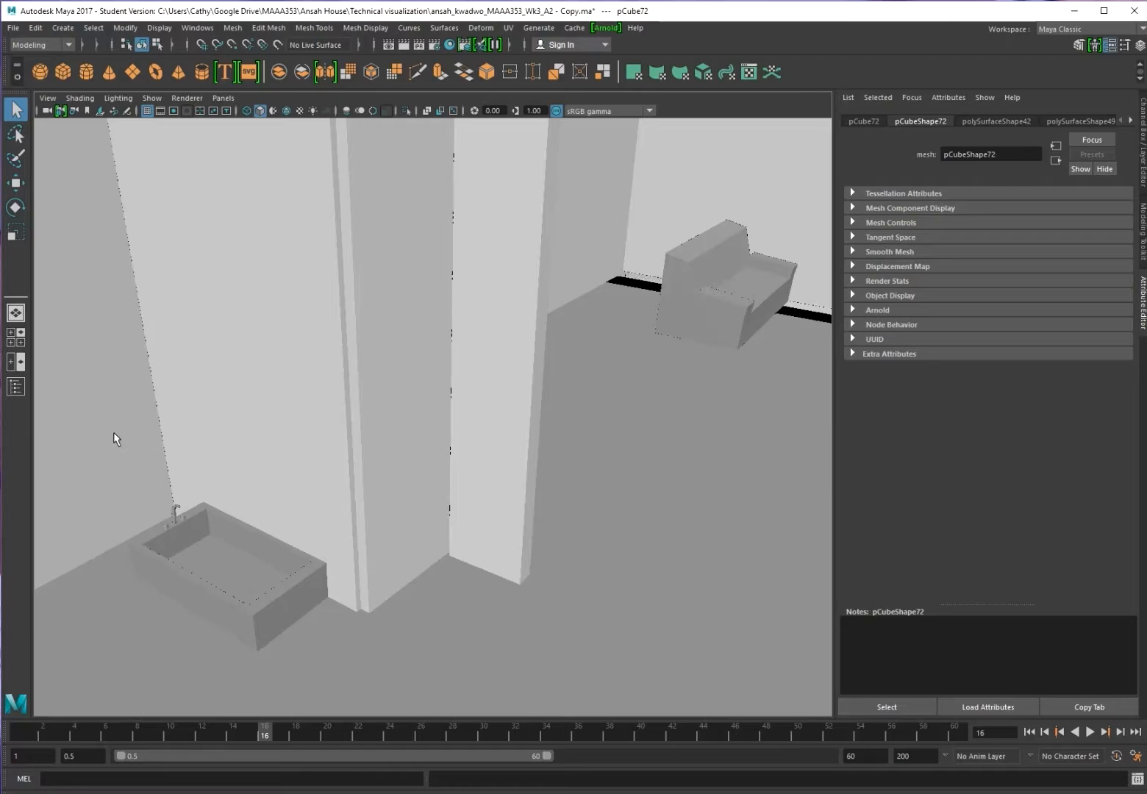
key("f")
scroll(344, 493, "up", 4)
scroll(340, 490, "down", 9)
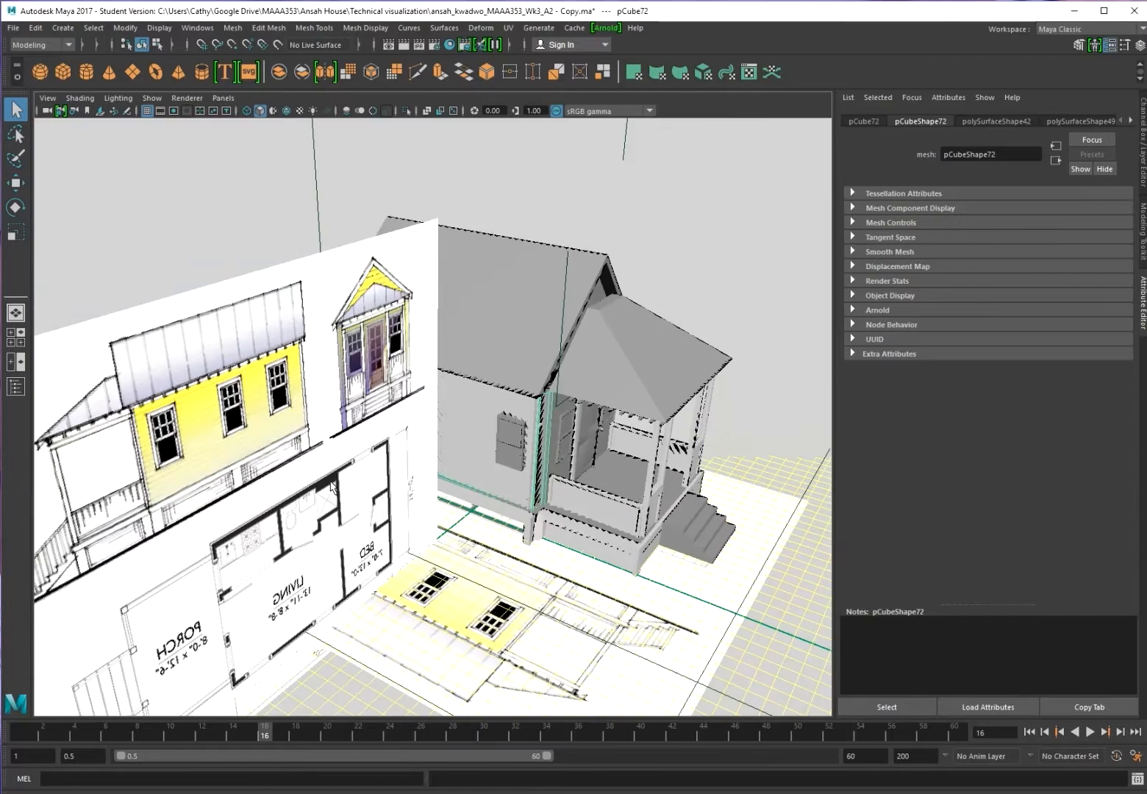
scroll(327, 483, "down", 5)
scroll(421, 559, "up", 5)
Check the Top view, then return to Perspective and orbit to the house front
key("space")
left_click_drag(540, 645, 434, 640)
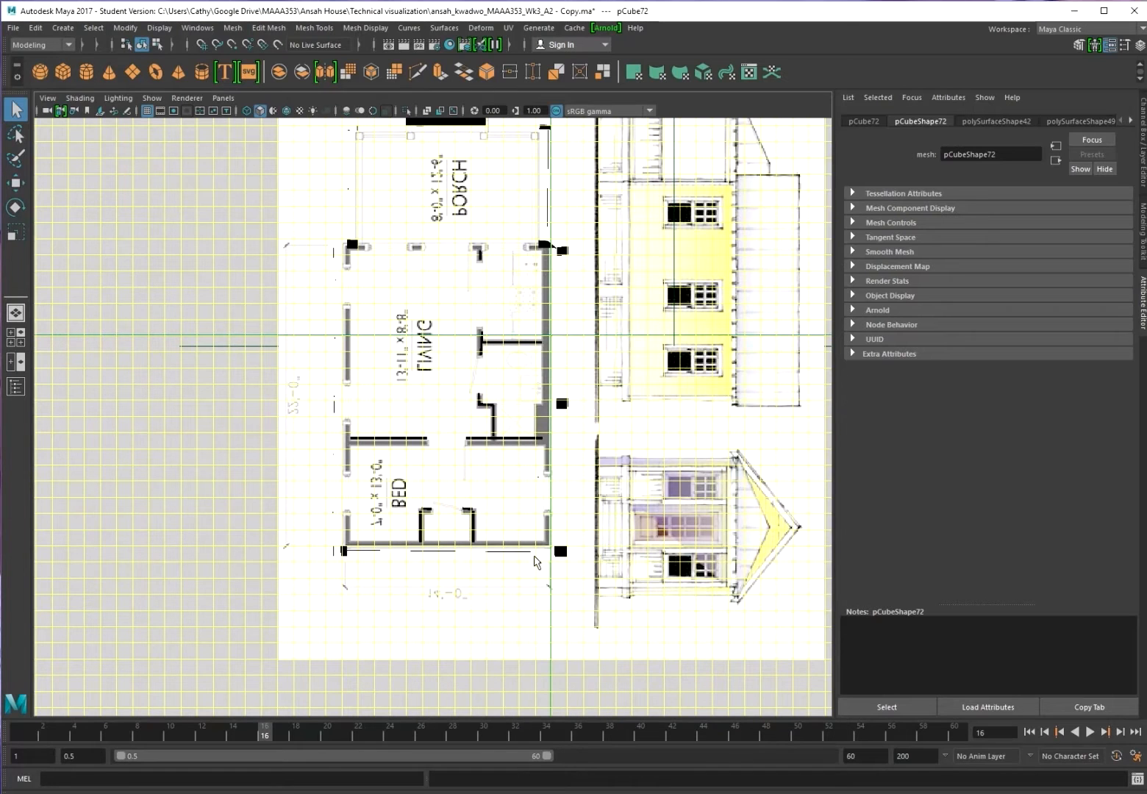
left_click(27, 313)
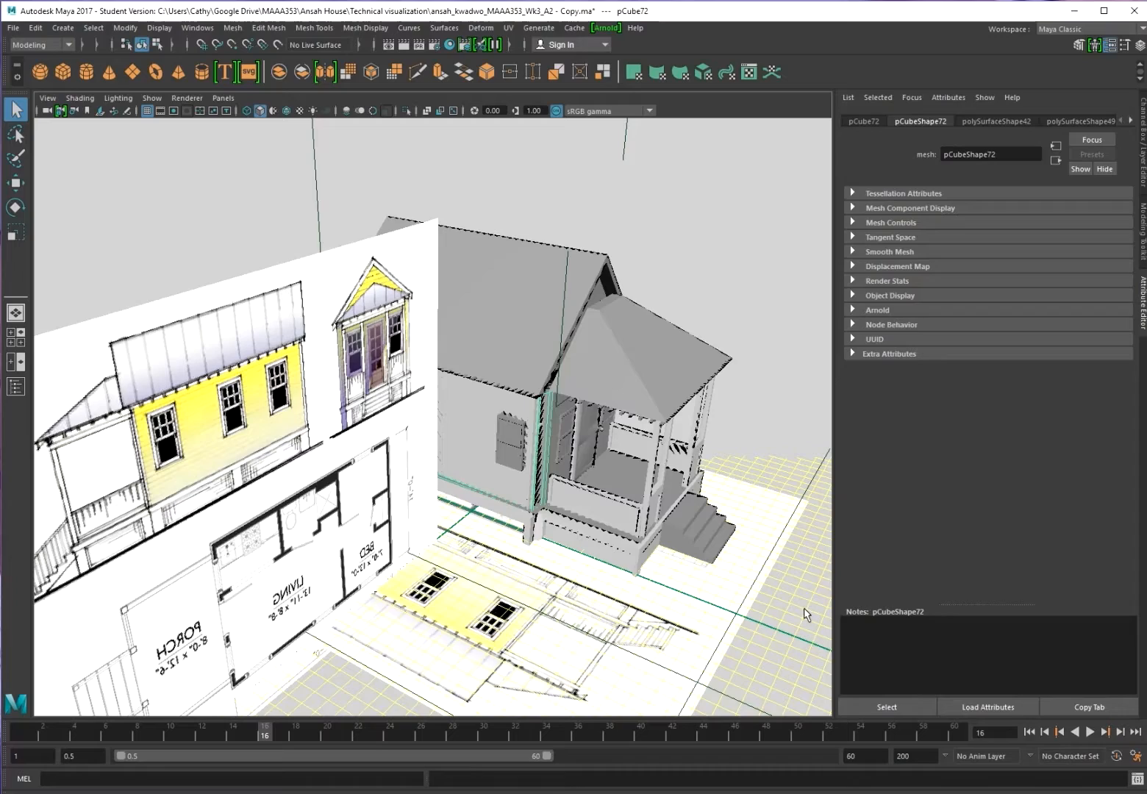
left_click_drag(711, 599, 566, 570, "alt")
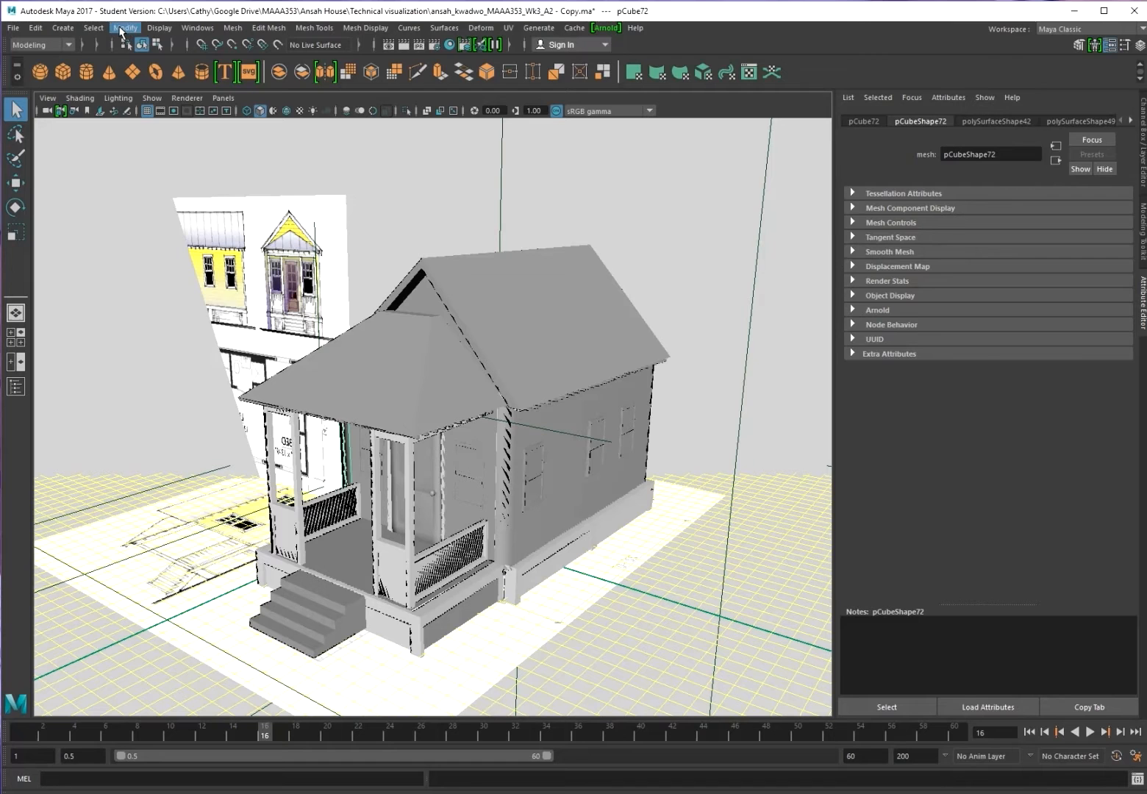
Select all geometry in the scene via Select > All by Type > Geometry
left_click(92, 29)
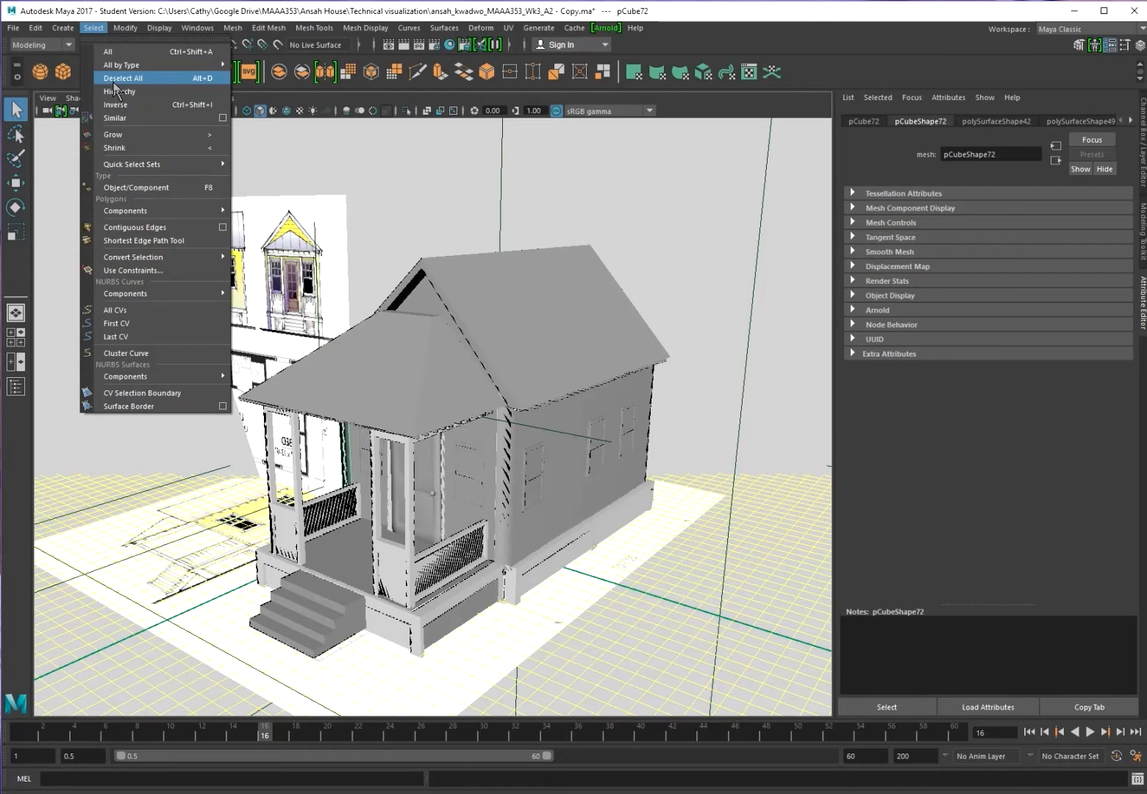
mouse_move(161, 69)
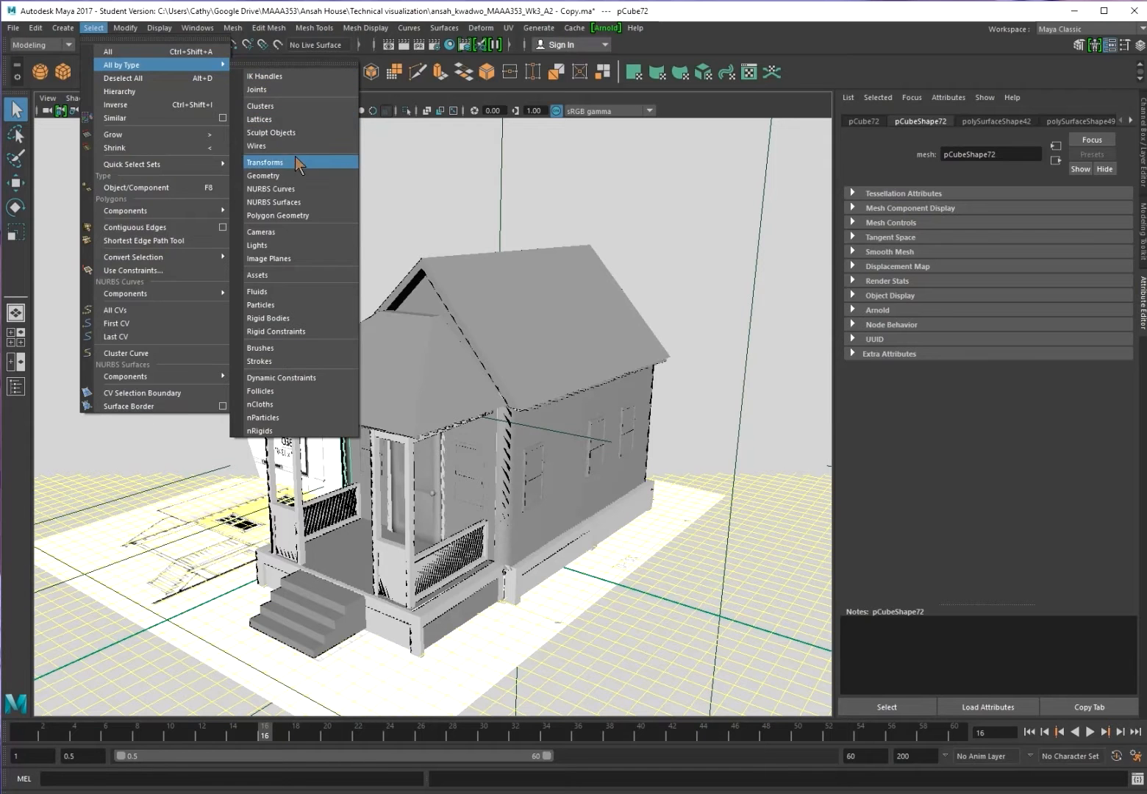
left_click(296, 175)
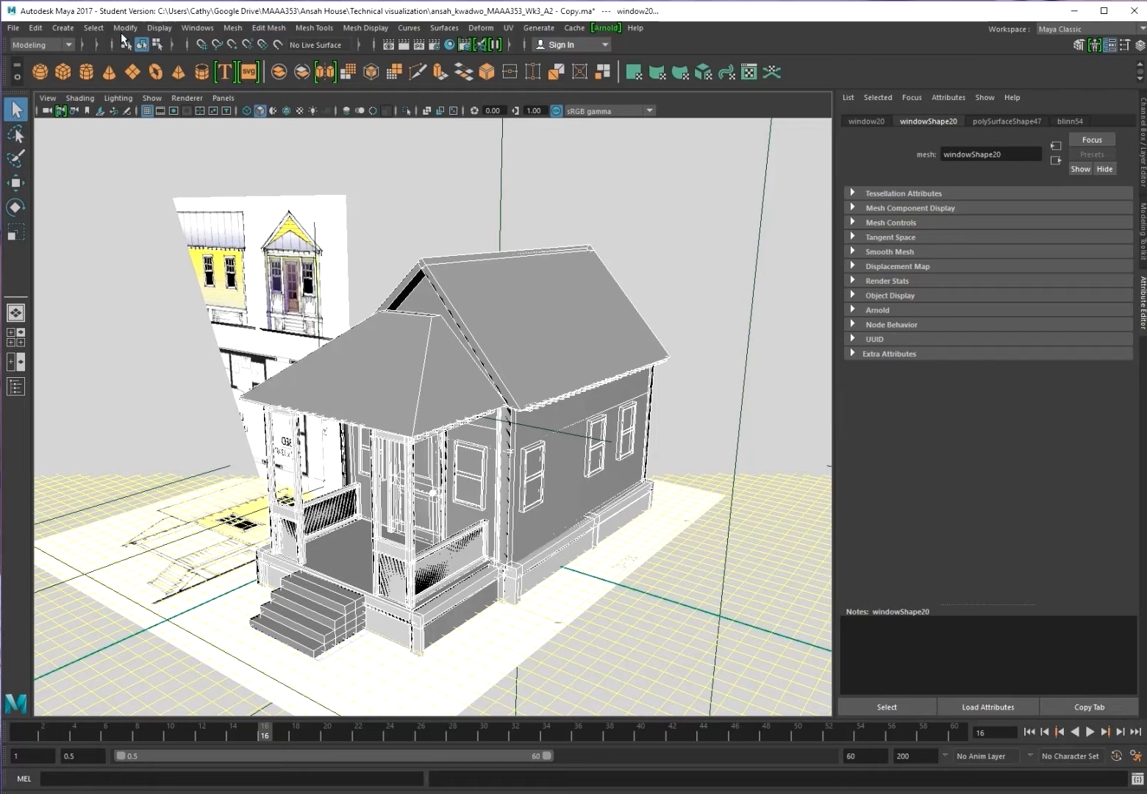
Open the Outliner to check the selected objects, then move it aside
left_click(197, 28)
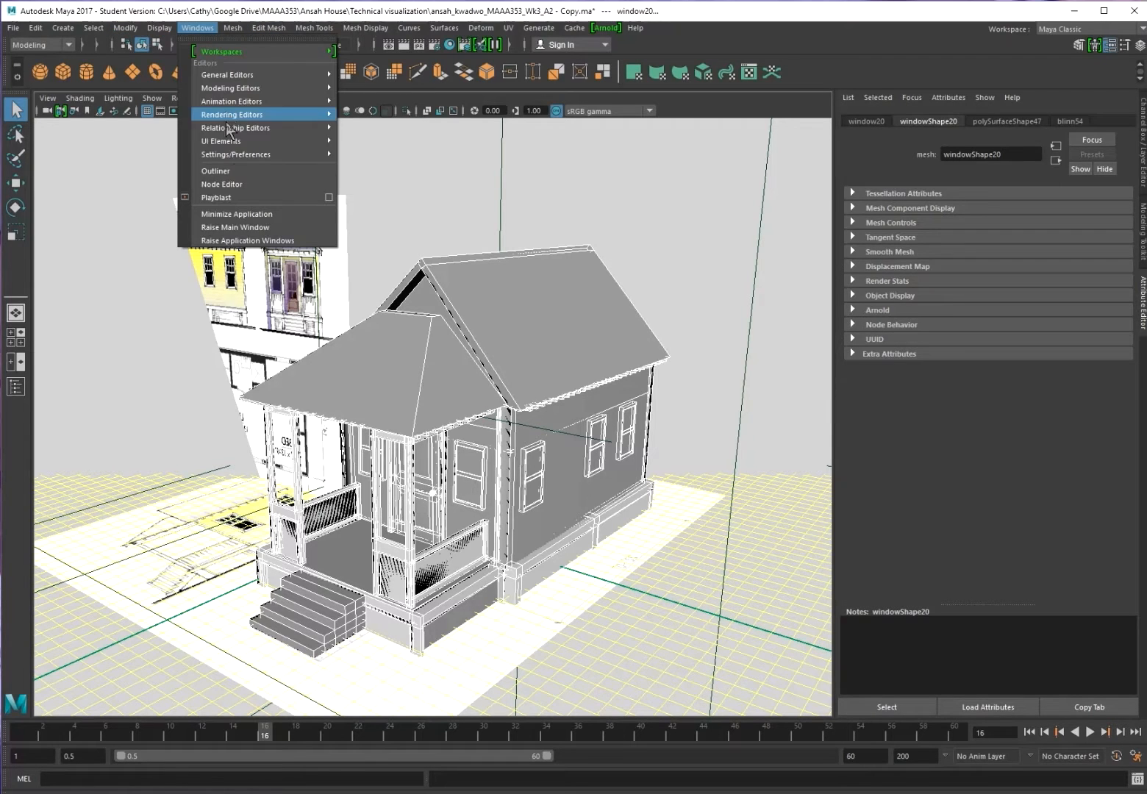
left_click(242, 171)
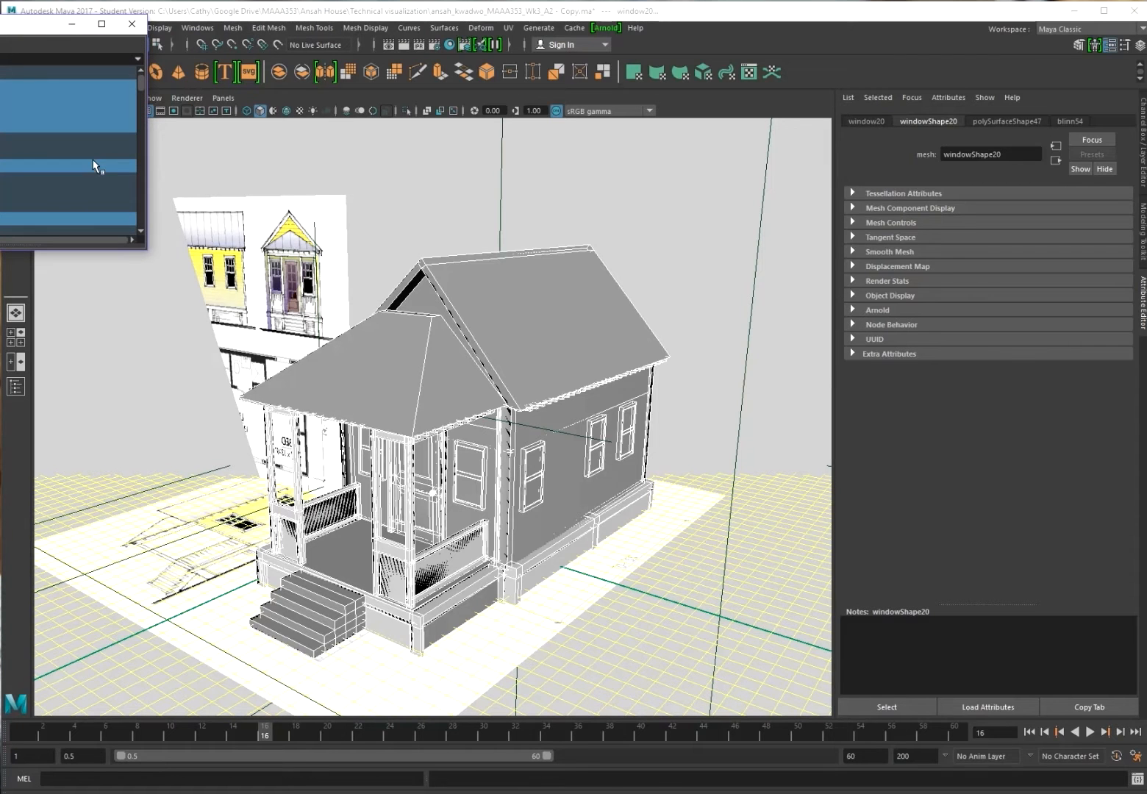
left_click_drag(1, 23, 262, 122)
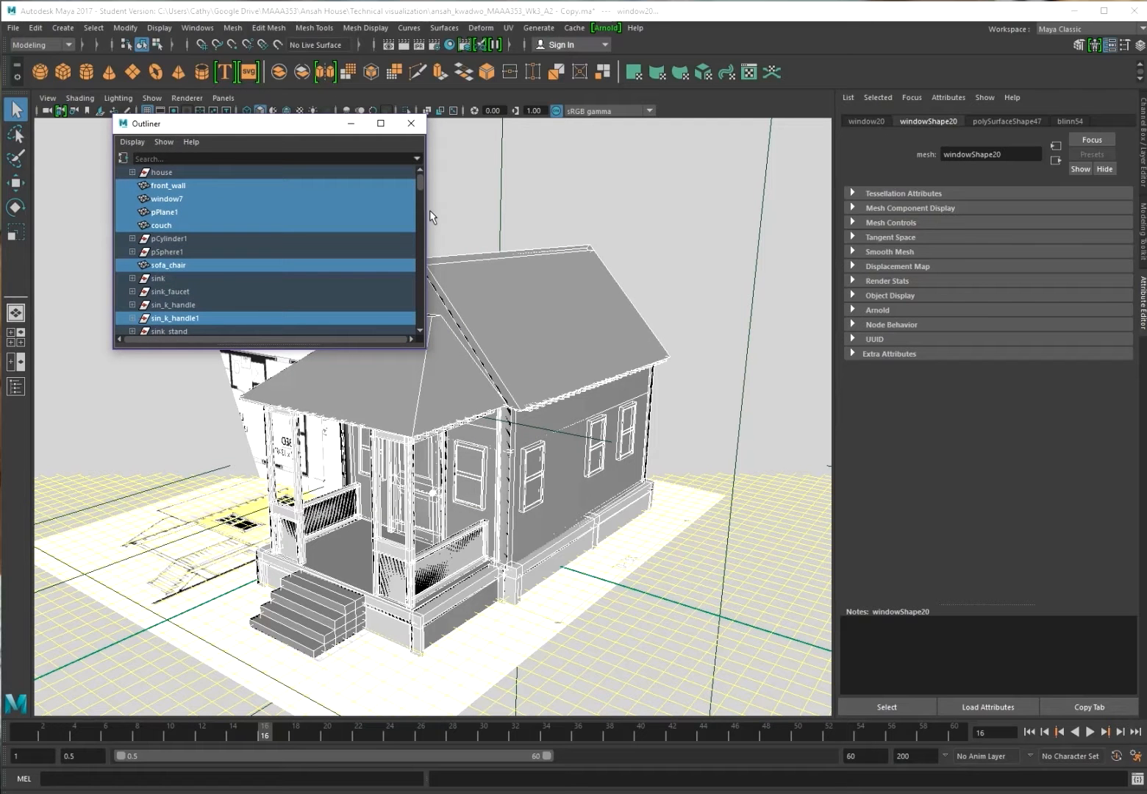
left_click(418, 191)
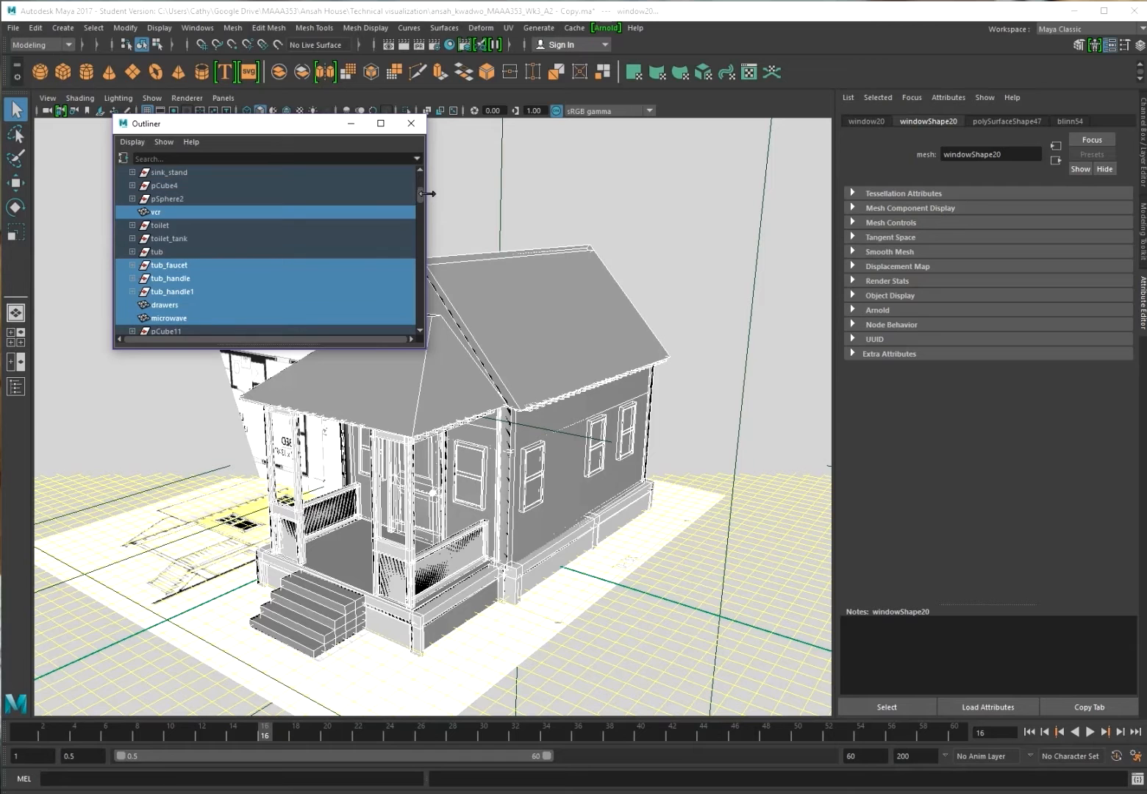
left_click_drag(421, 199, 439, 156)
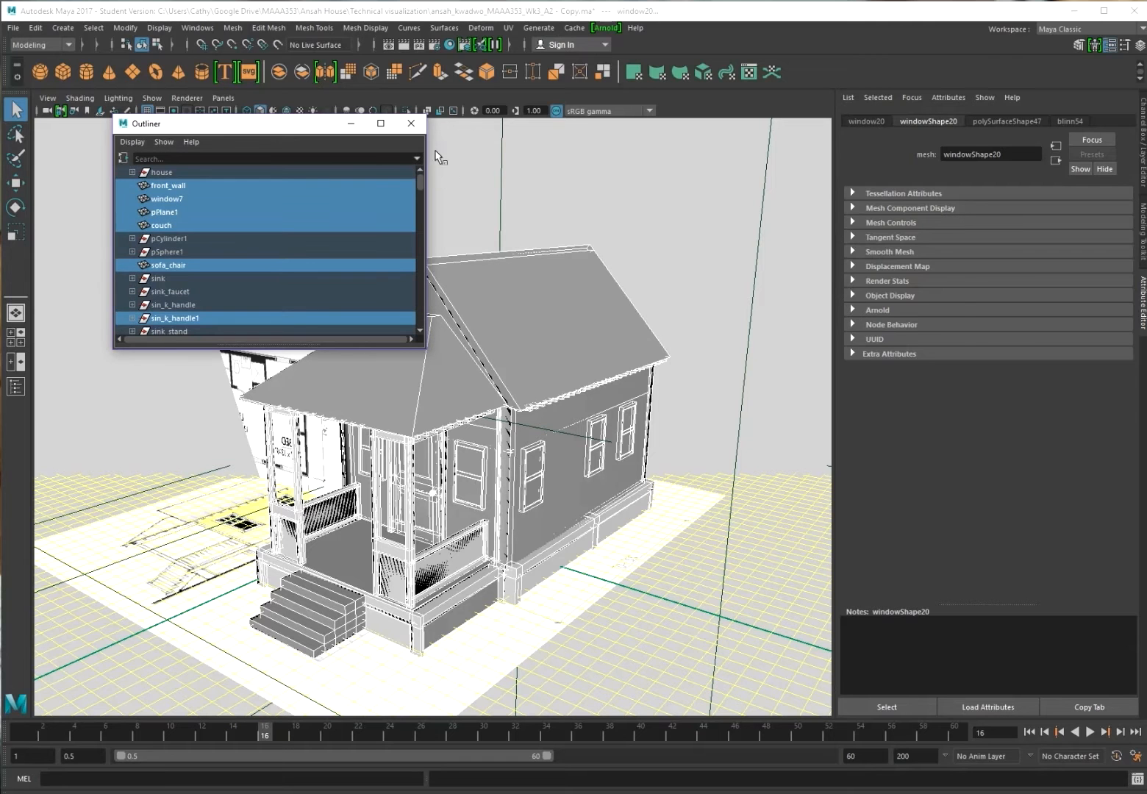
left_click_drag(250, 123, 0, 172)
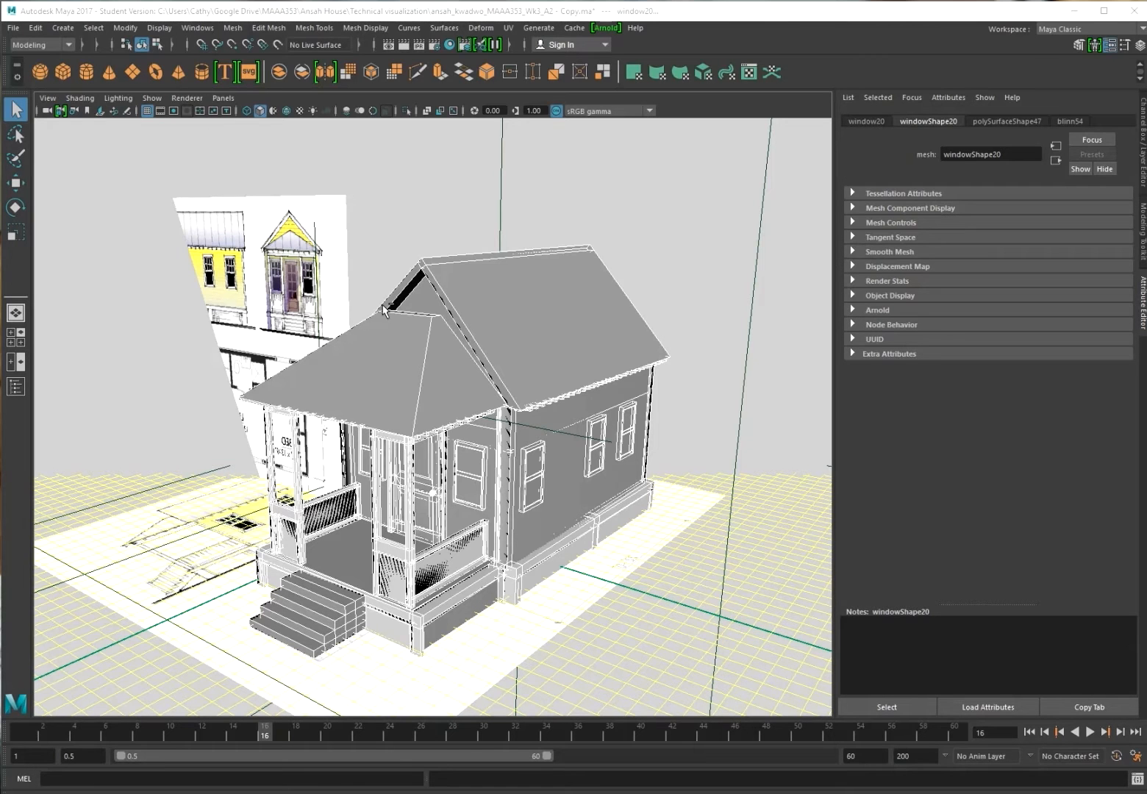
Group the selected house objects and rename the group House_Group
key("ctrl+g")
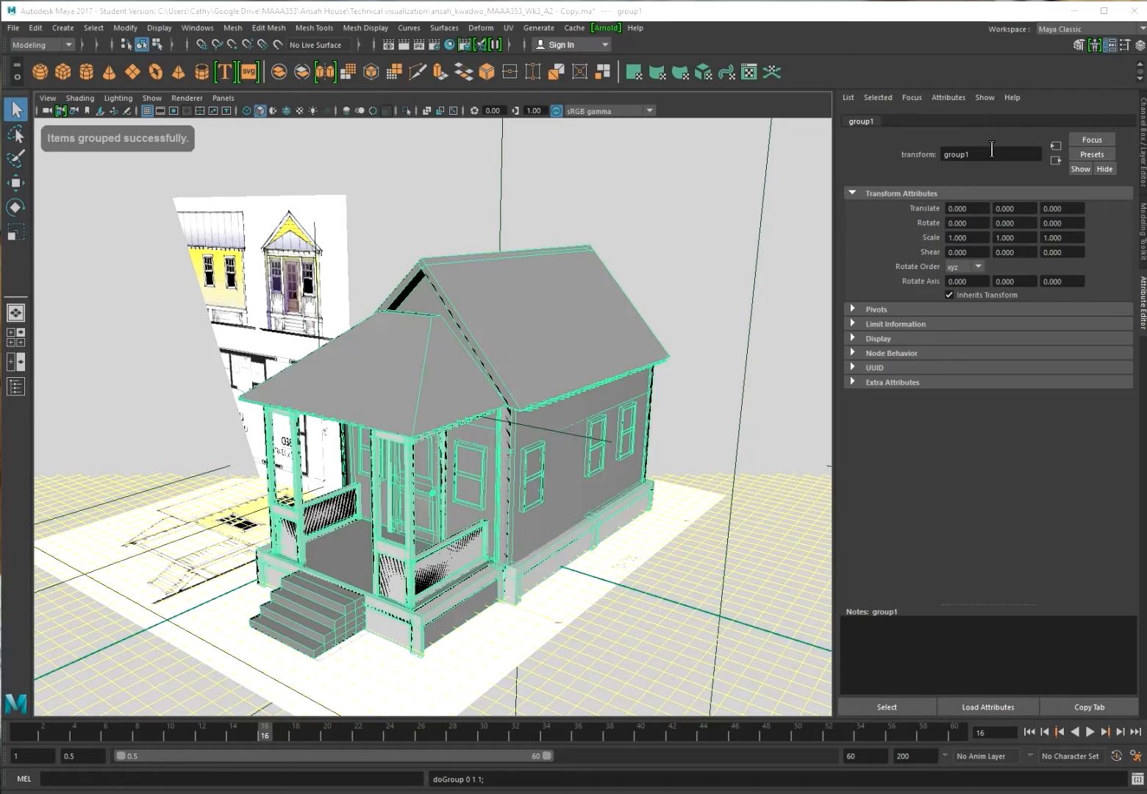
left_click_drag(992, 152, 910, 162)
type("House_")
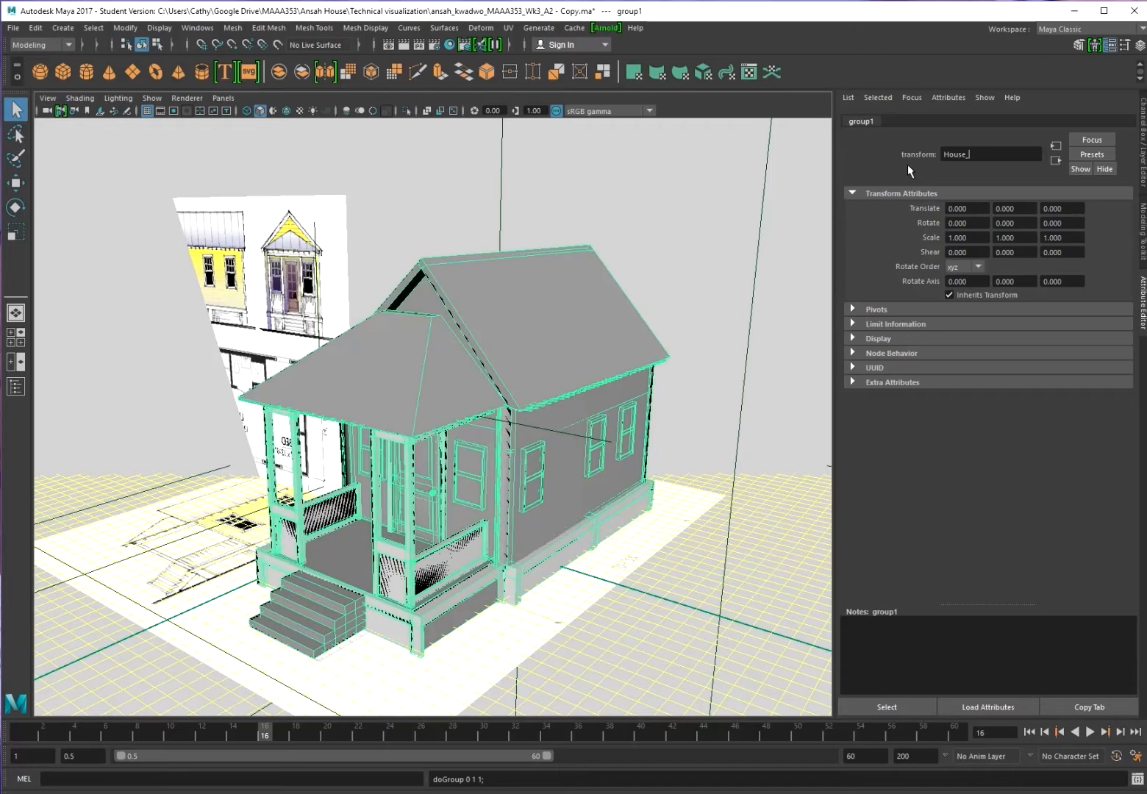
type("Group")
key("Return")
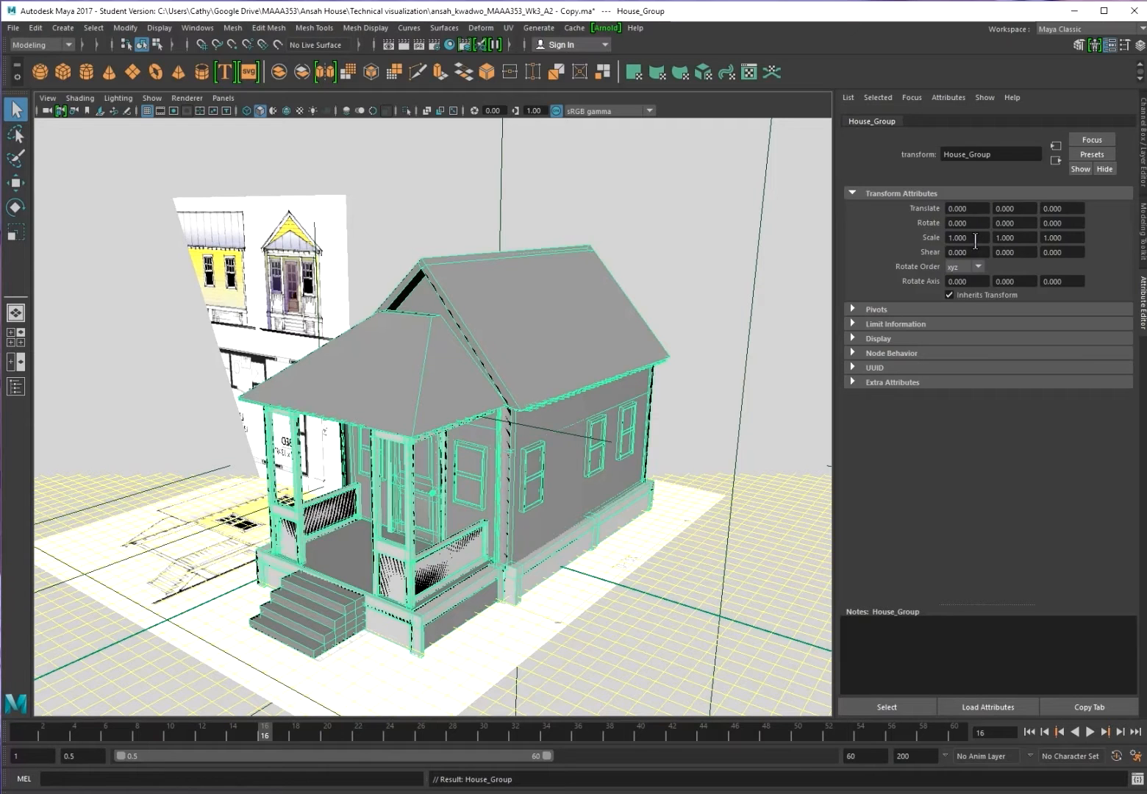
Set House_Group's Scale X, Y and Z to 0.1
left_click_drag(980, 235, 935, 250)
type(".1")
key("Tab")
type(".1")
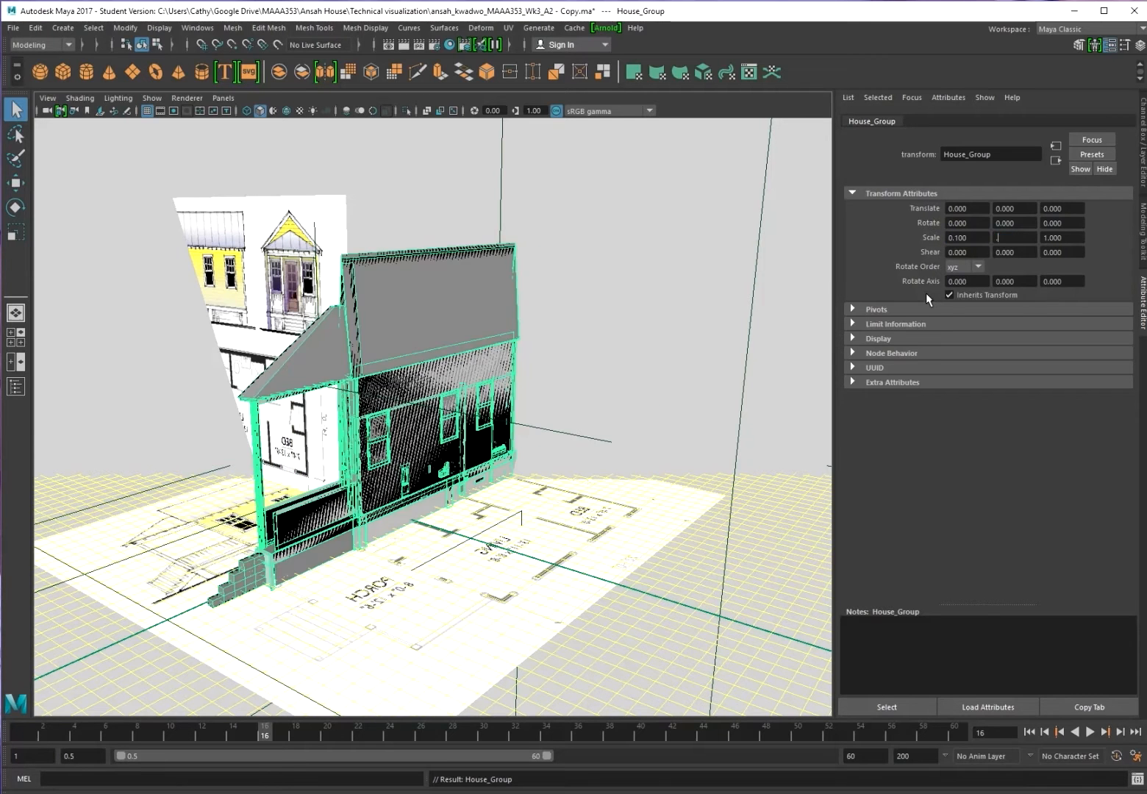
key("Tab")
type(".1")
key("Tab")
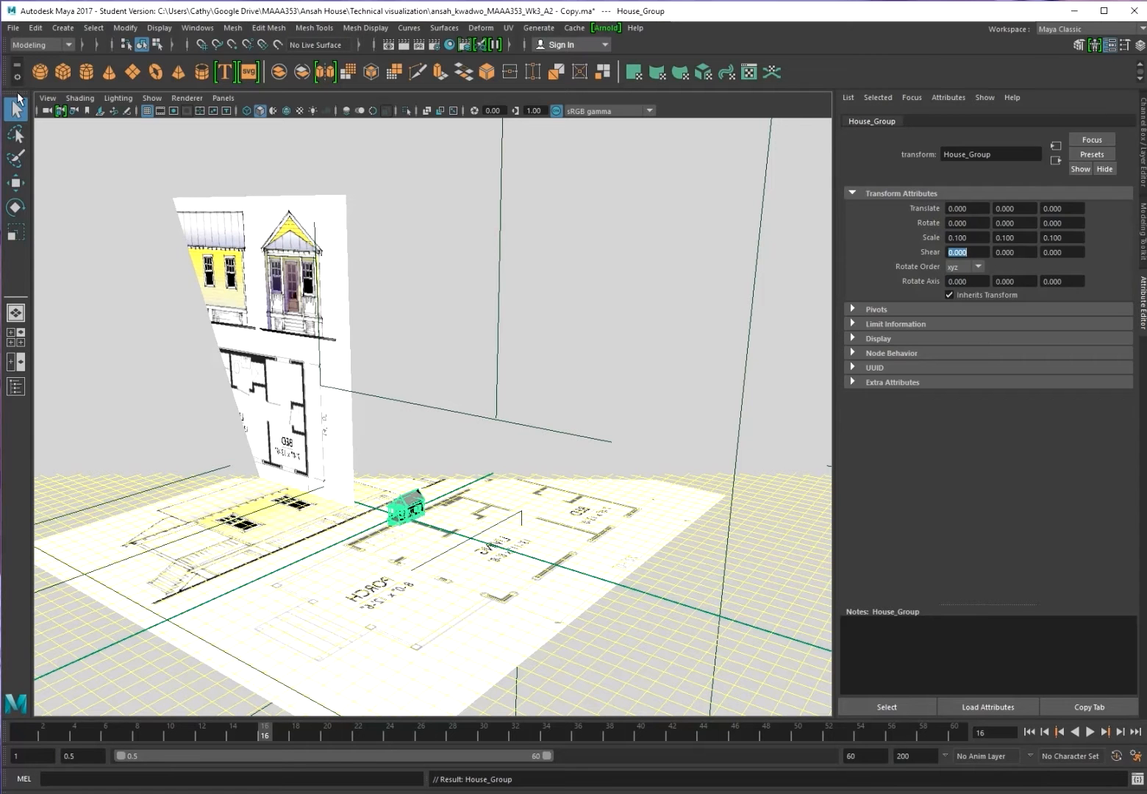
Export the selected House_Group as House_Ansah_Export, accepting the student-version warning
left_click(14, 28)
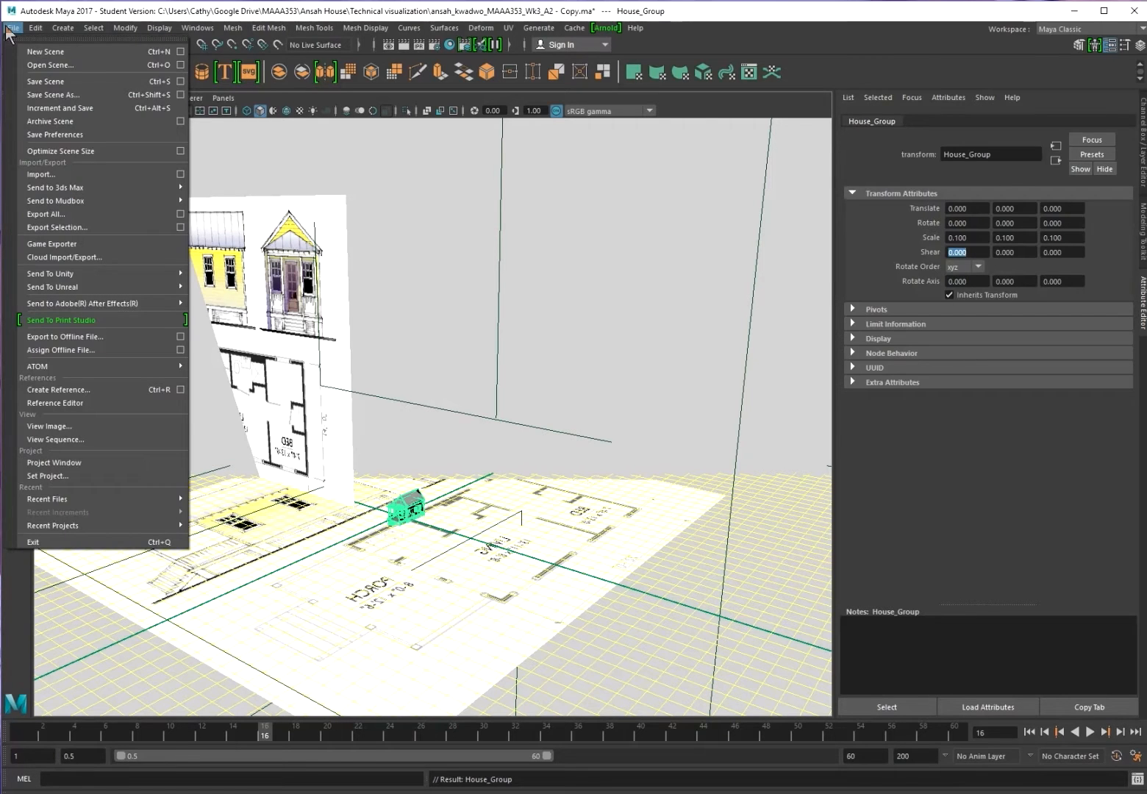
left_click(66, 227)
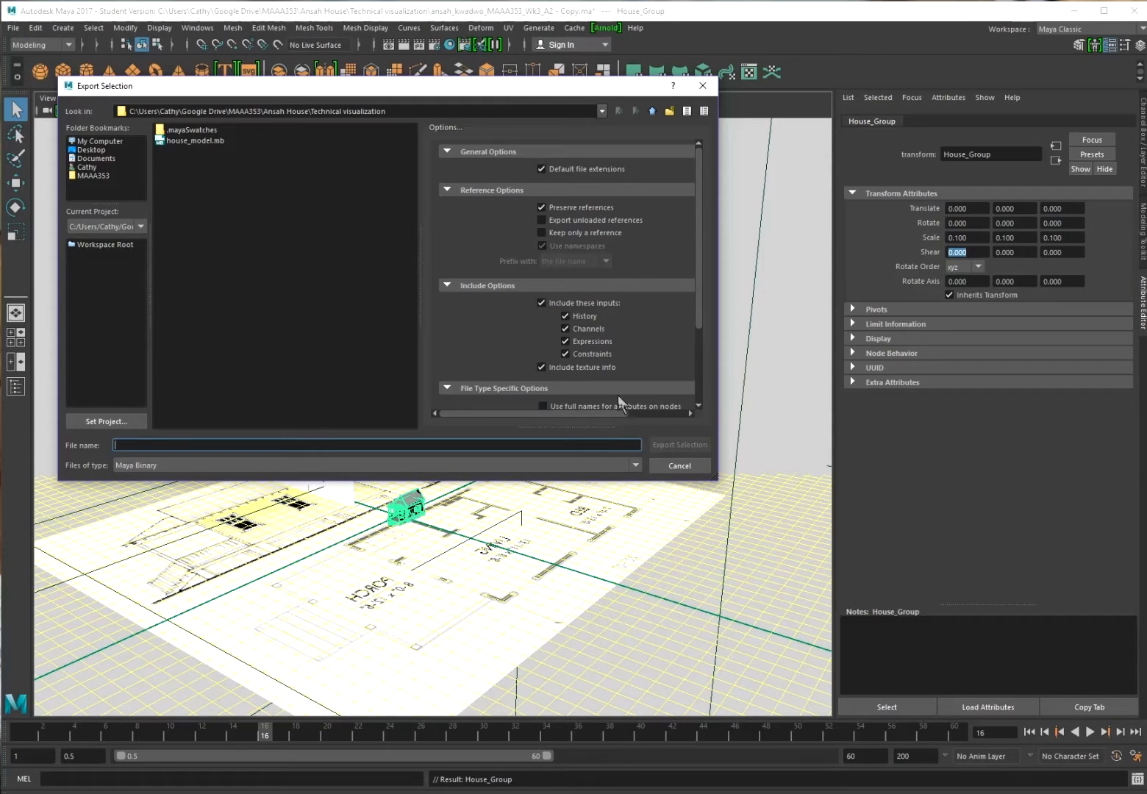
type("H")
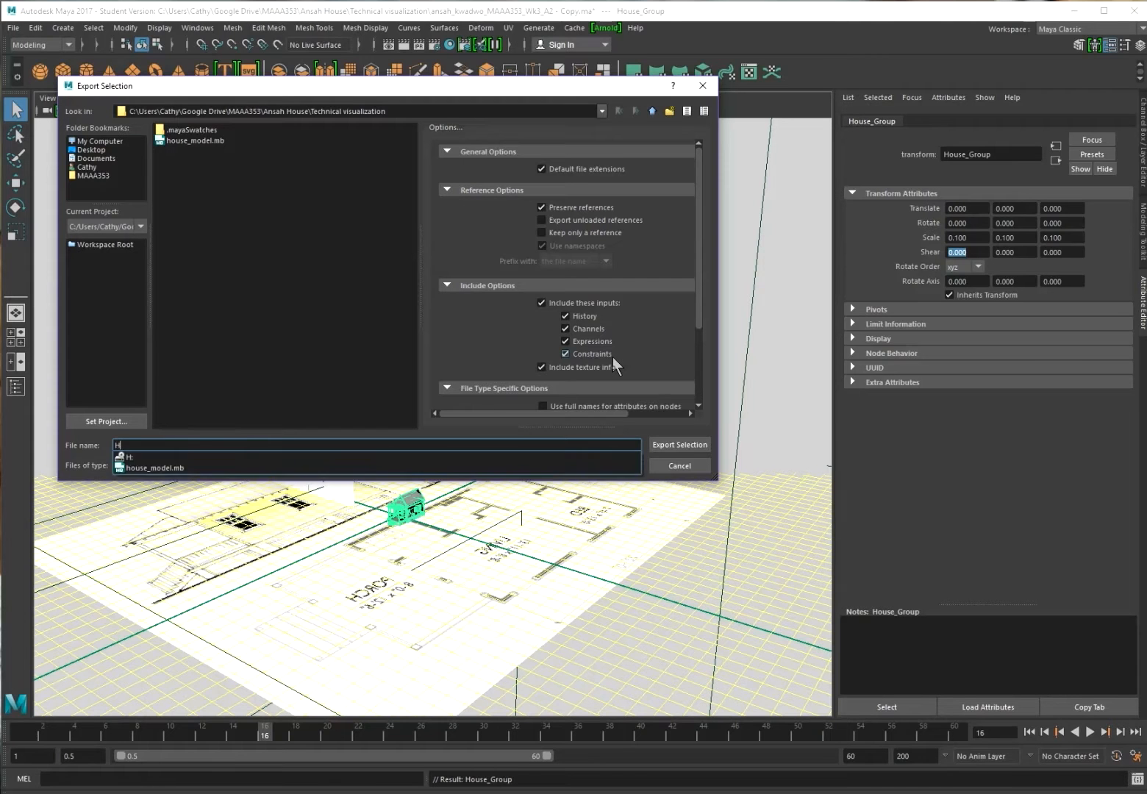
type("ouse_")
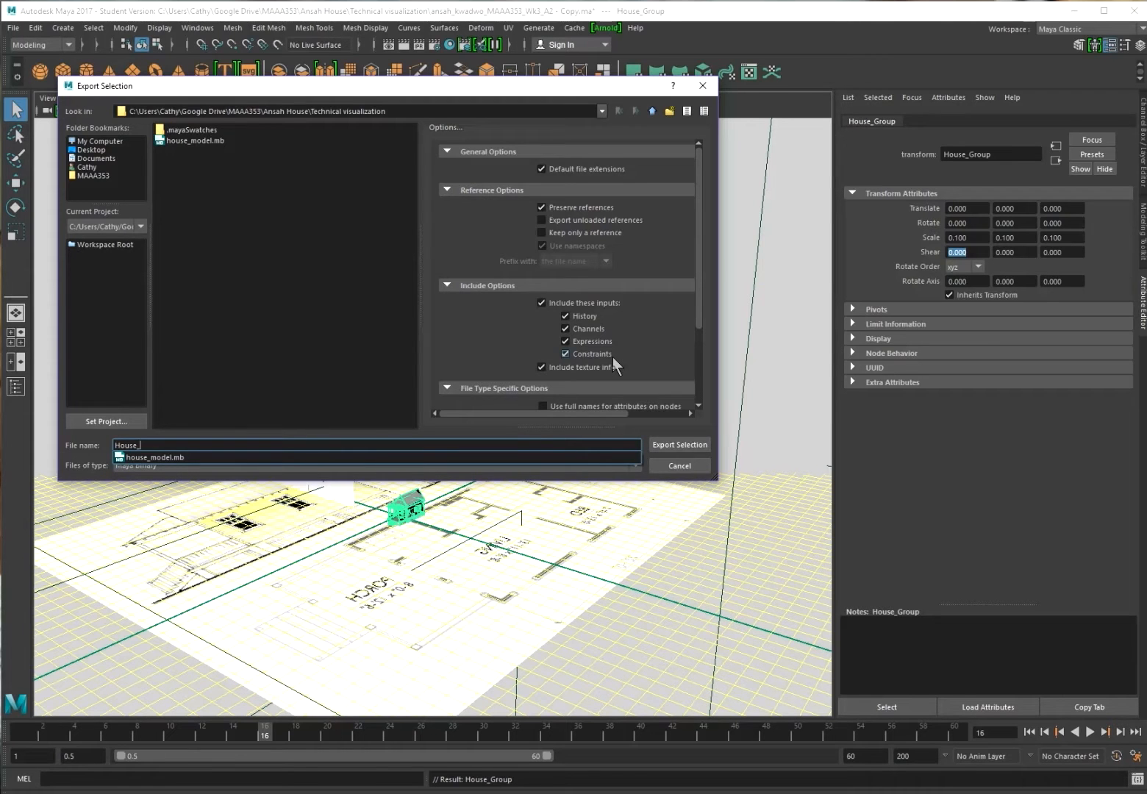
type("Ansah_")
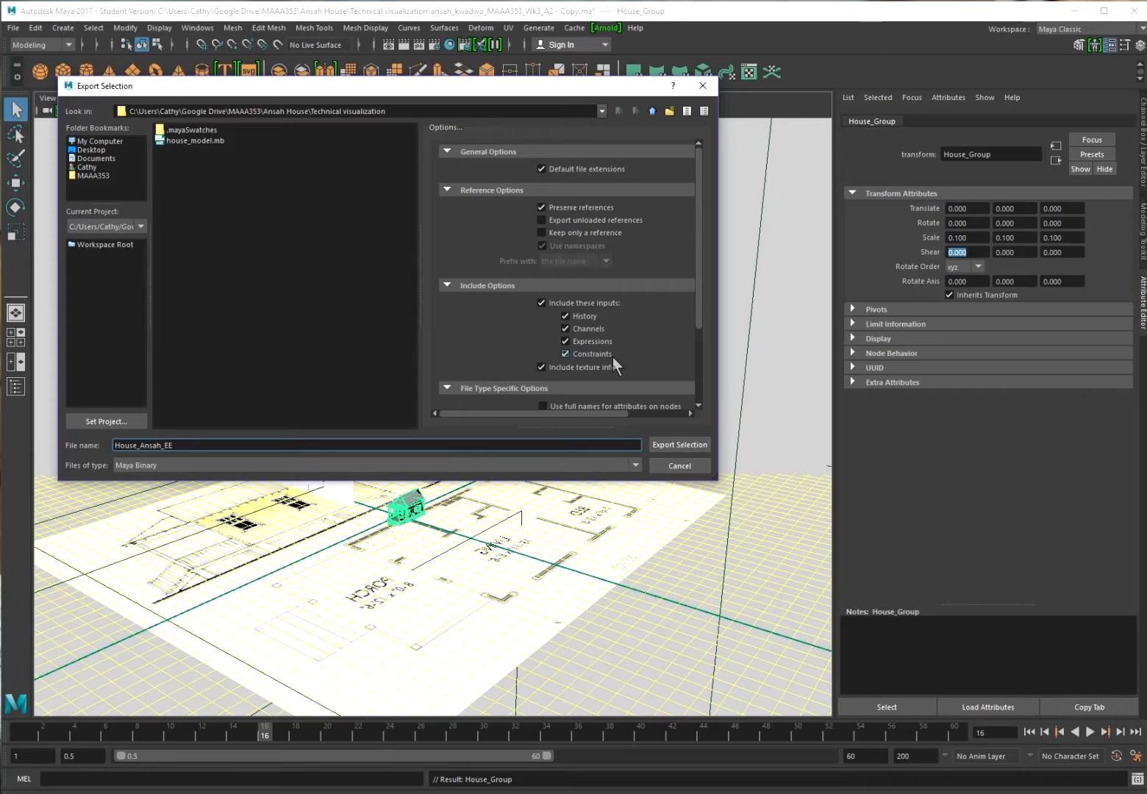
type("Export")
left_click(689, 446)
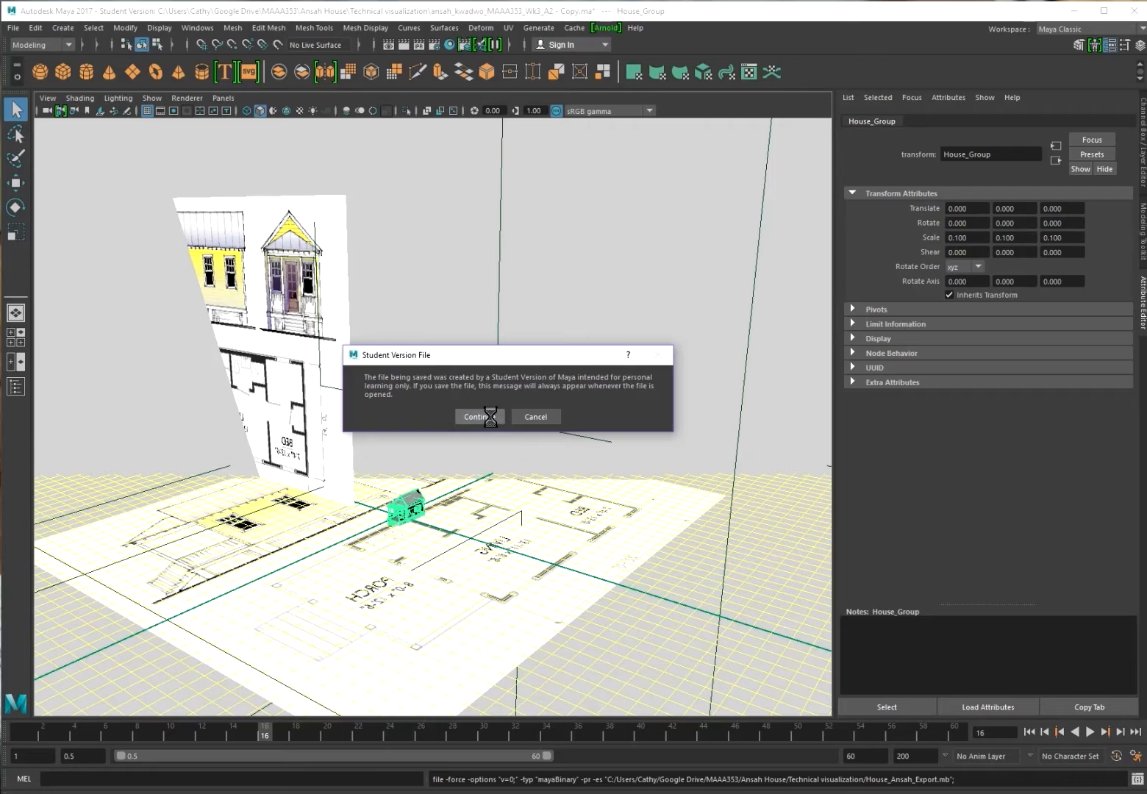
left_click(482, 417)
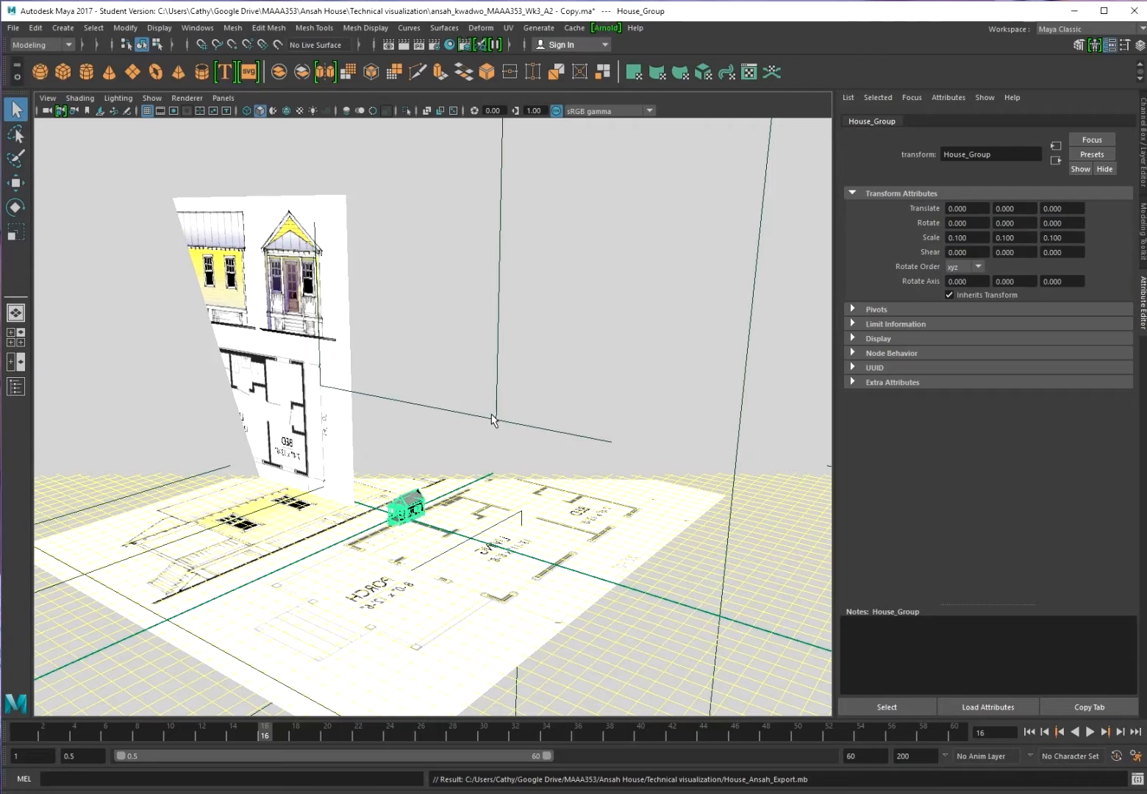
Save the scene as a new Maya Binary copy named '... - Copy2.mb'
left_click(13, 31)
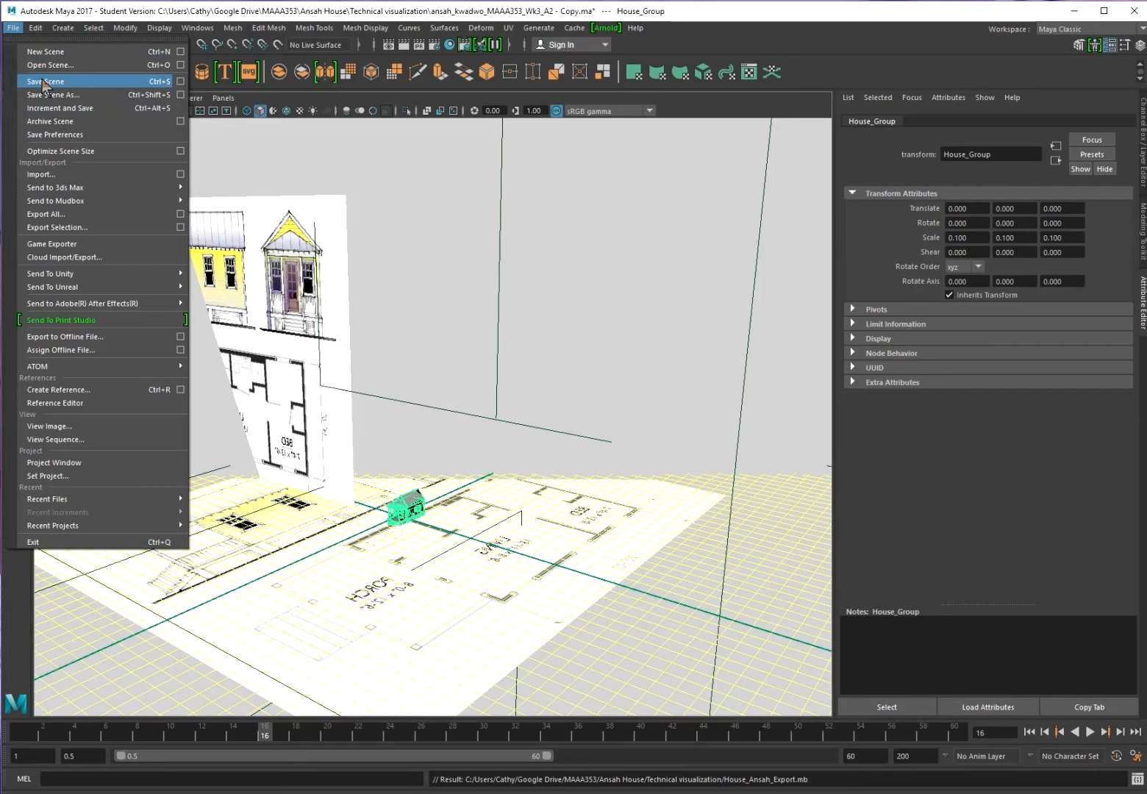
left_click(52, 95)
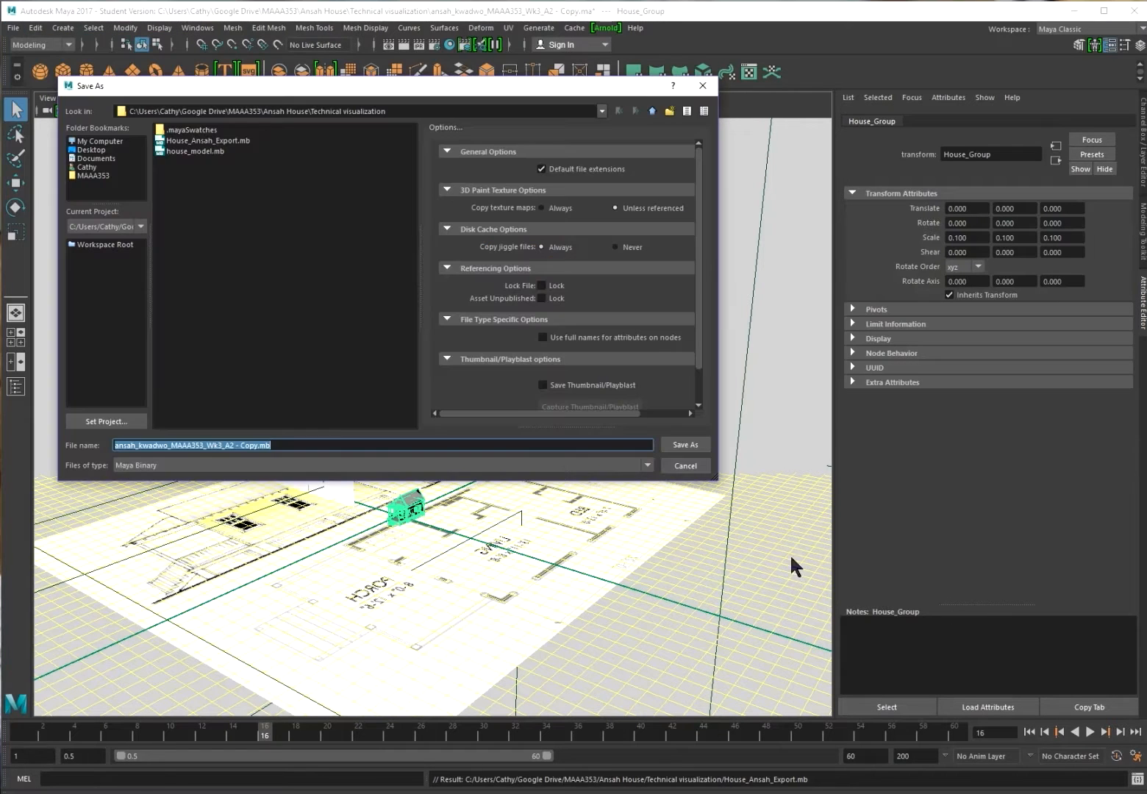
left_click(257, 446)
type("2")
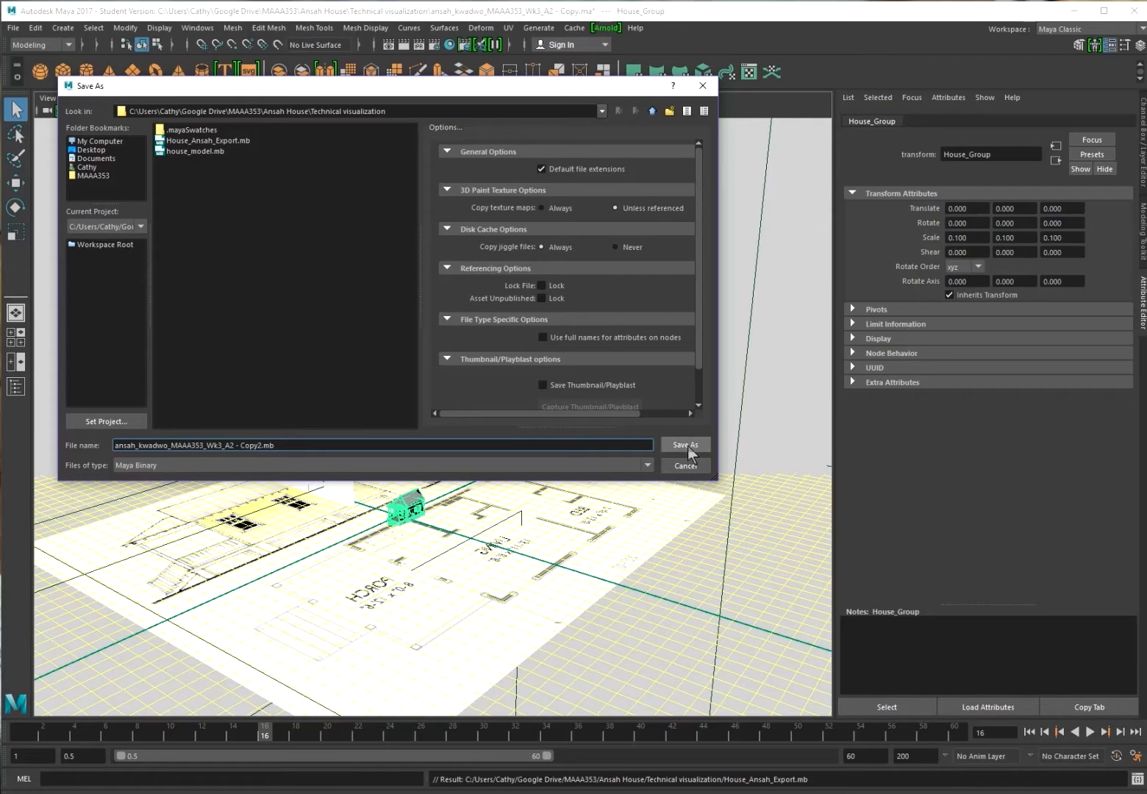
left_click(685, 445)
left_click(479, 413)
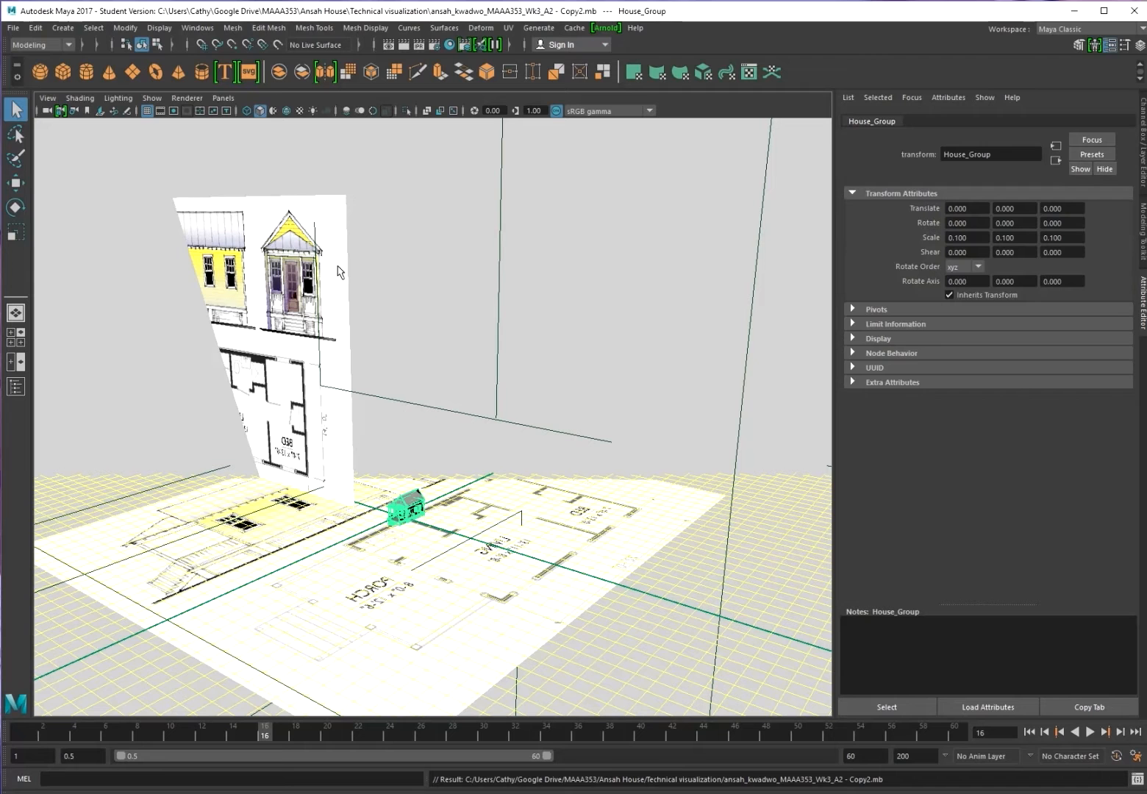
Open Sample_House_Setup.mb from the MAAA353 house folder, dismissing the student warning
left_click(14, 28)
left_click(38, 65)
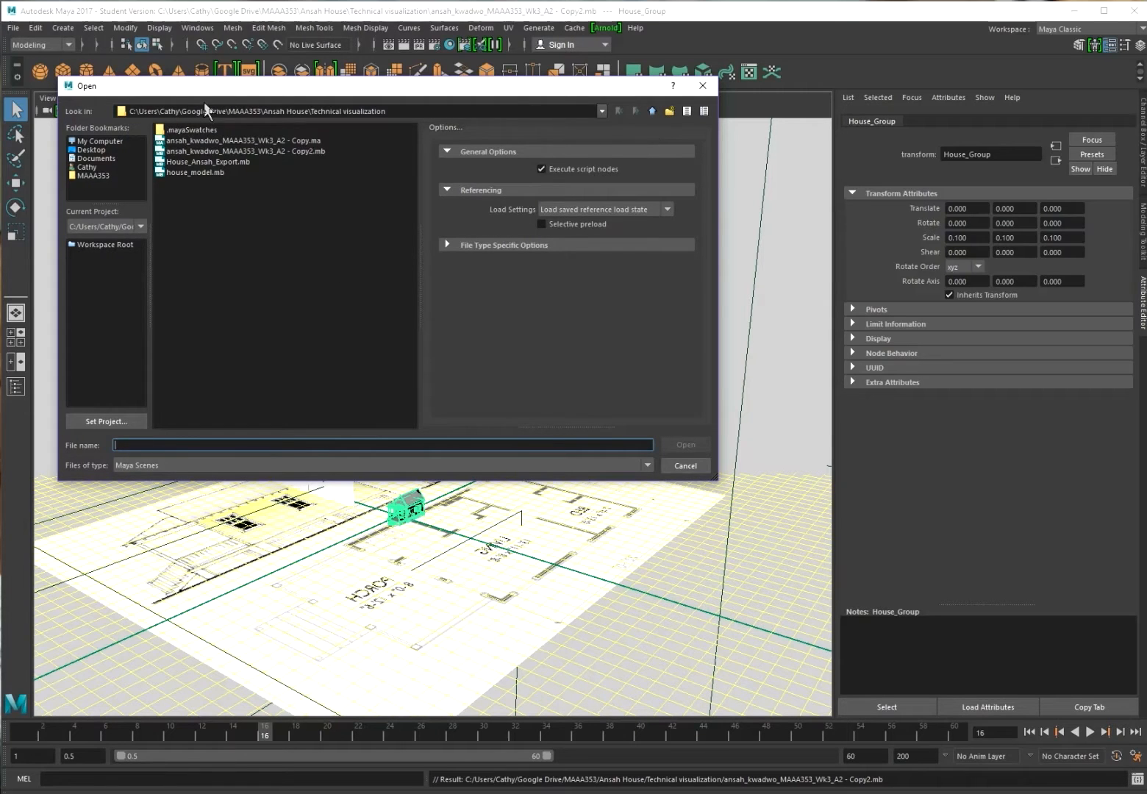
left_click(93, 176)
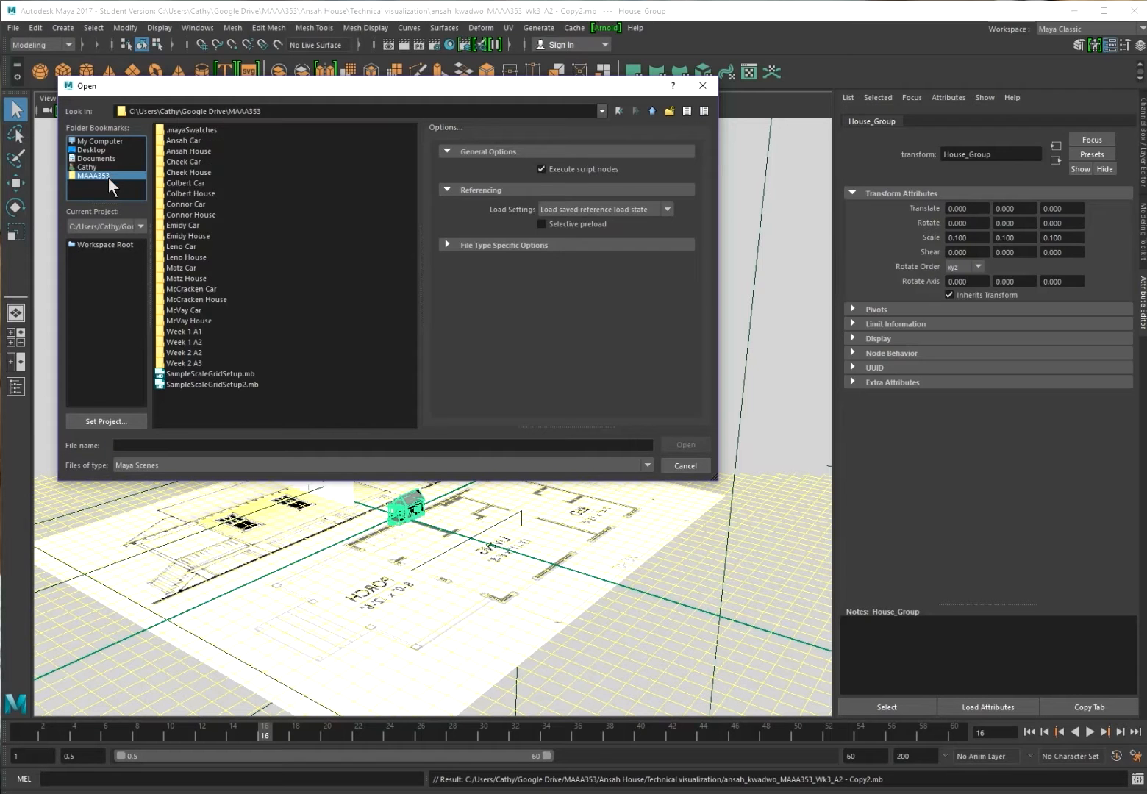
double_click(189, 151)
left_click(189, 151)
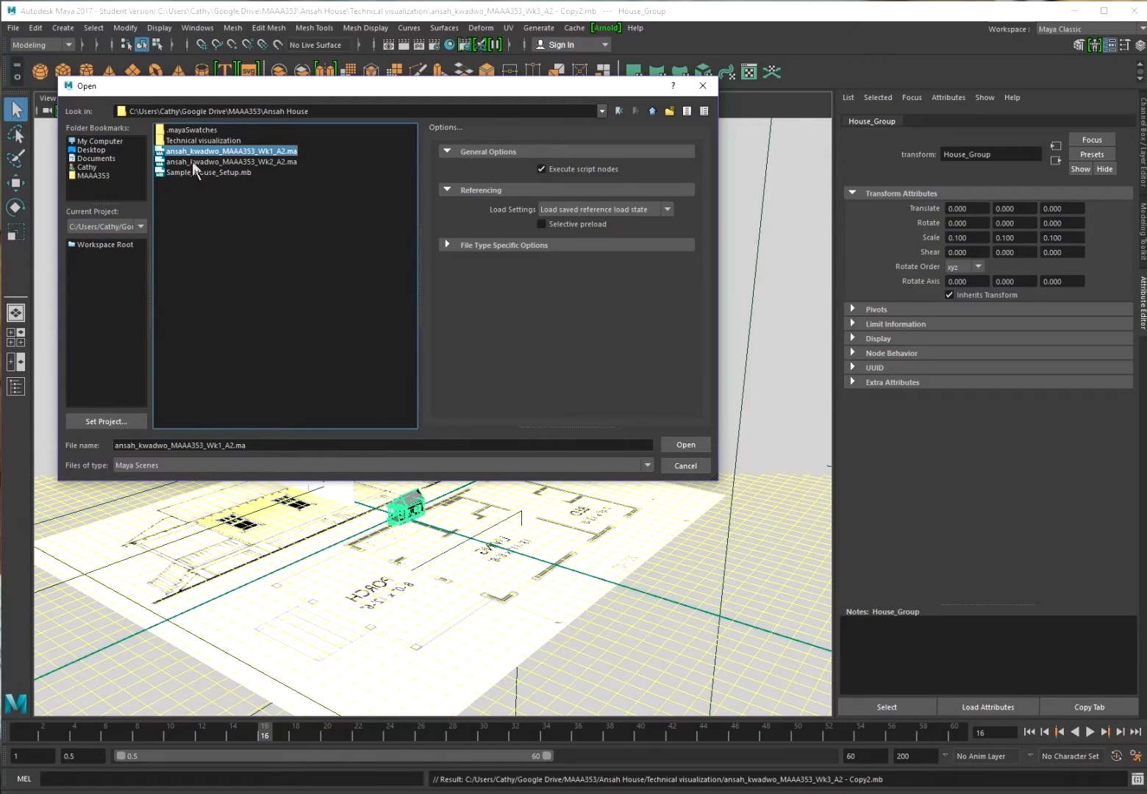
left_click(213, 173)
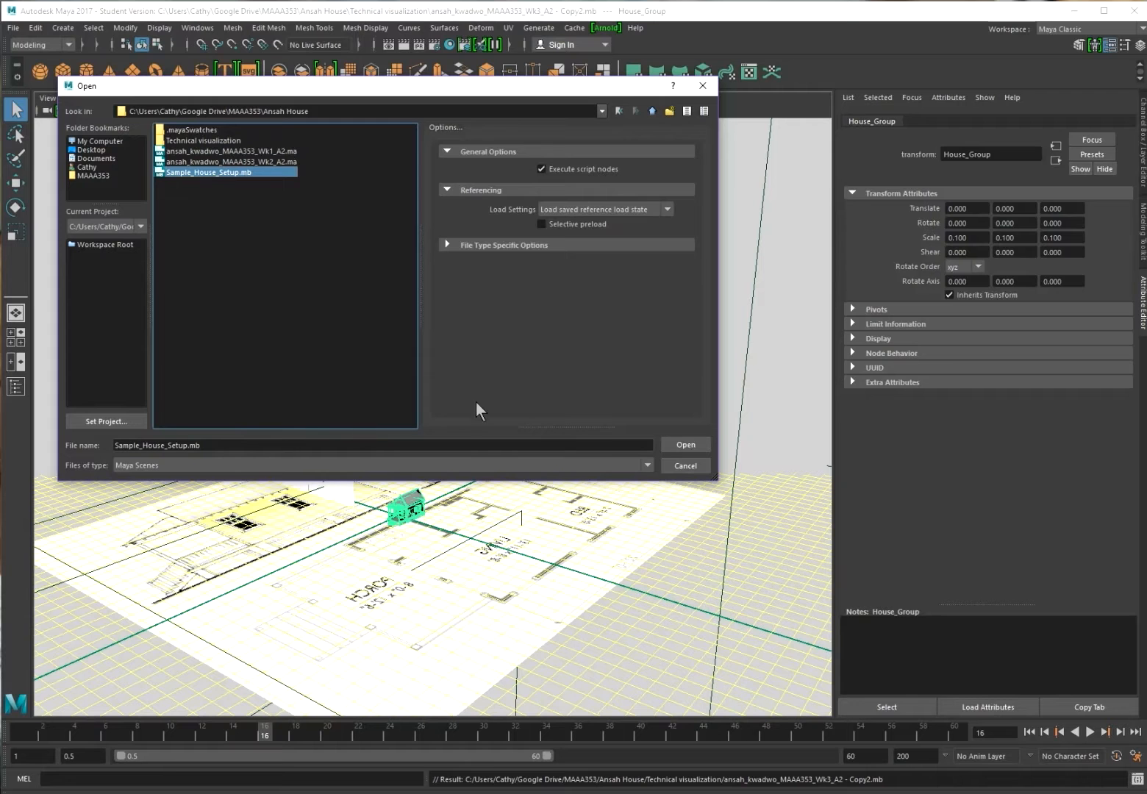
left_click(686, 445)
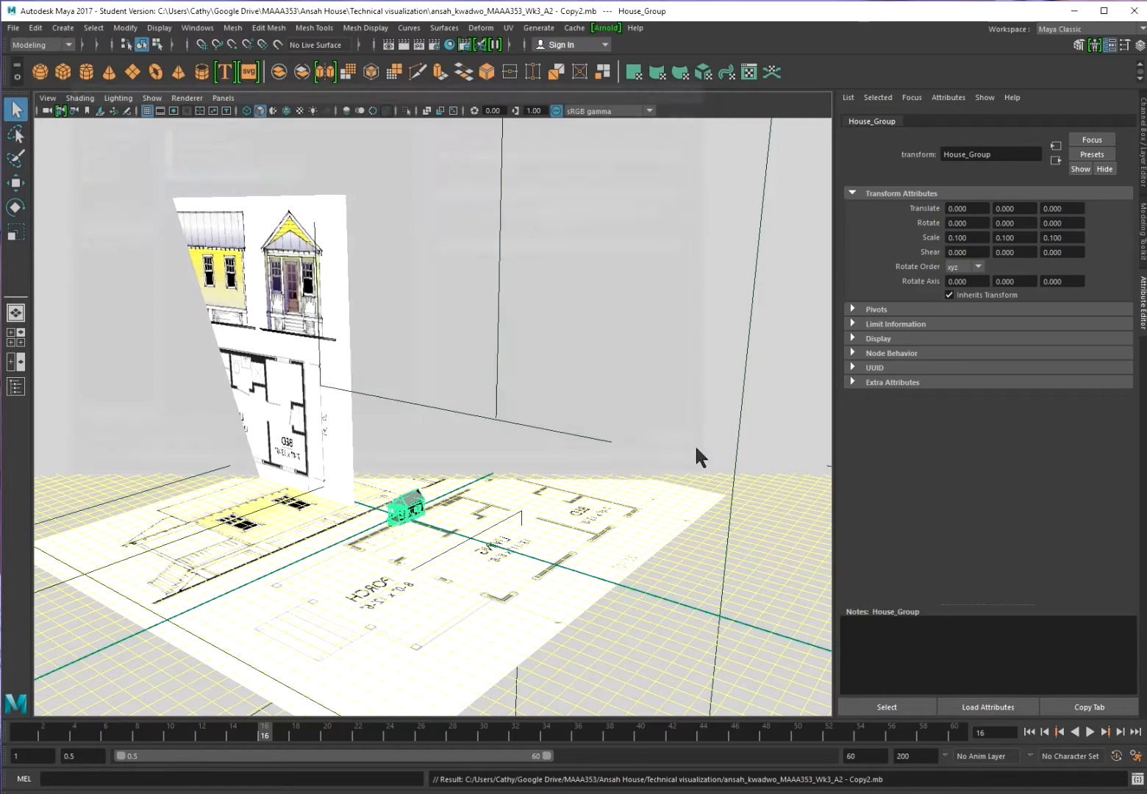
left_click(478, 417)
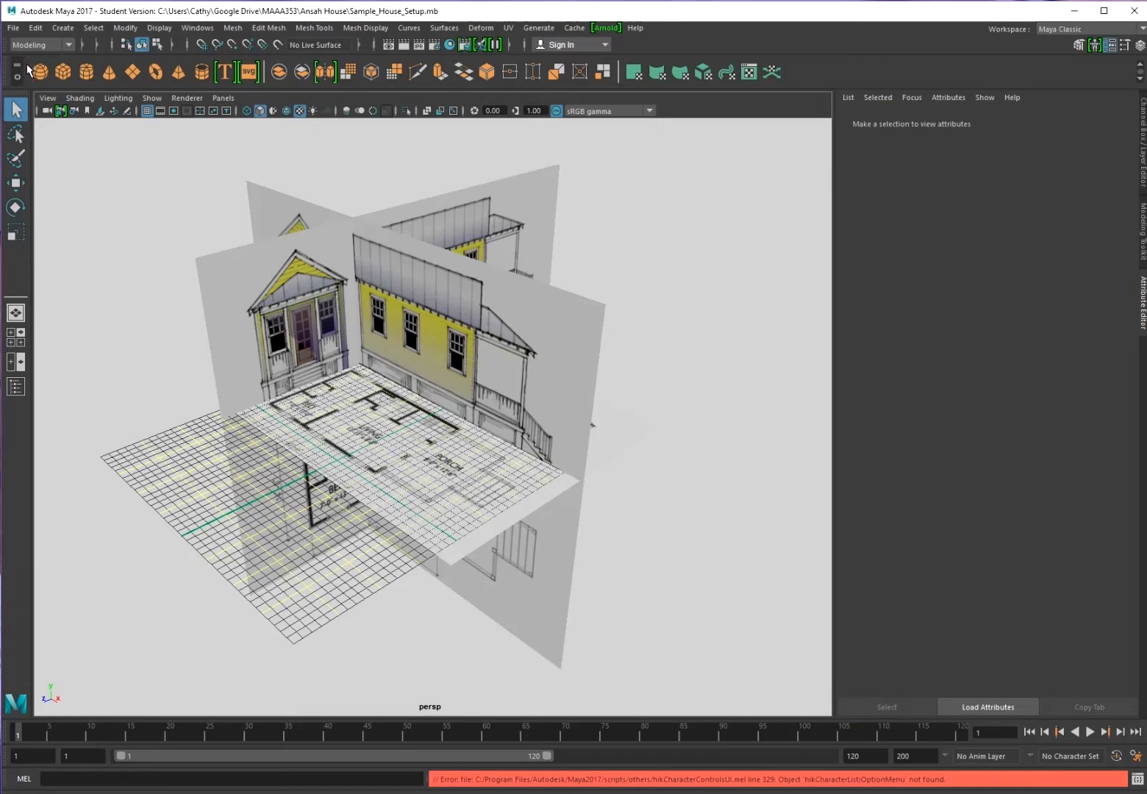
Hide the front and side elevation planes, then select the floor plan plane
scroll(396, 322, "down", 5)
scroll(382, 299, "up", 8)
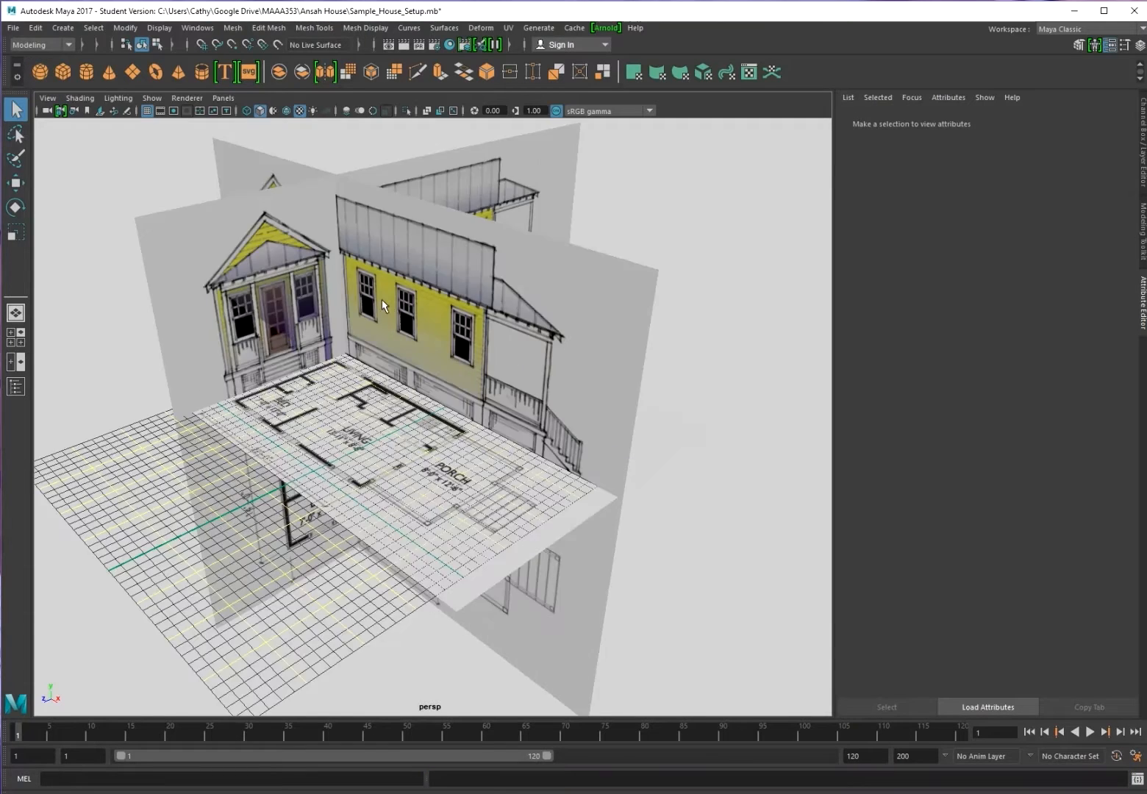
scroll(381, 294, "down", 10)
scroll(374, 280, "up", 7)
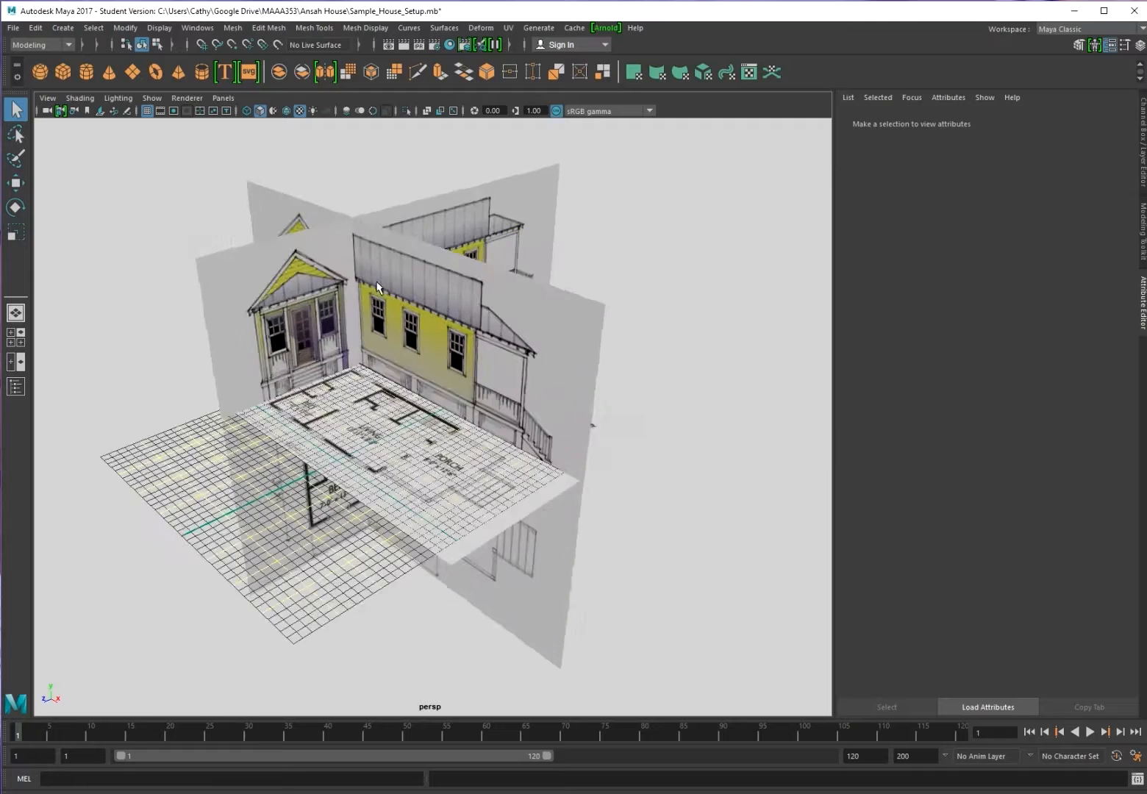
scroll(368, 271, "down", 2)
left_click(205, 282)
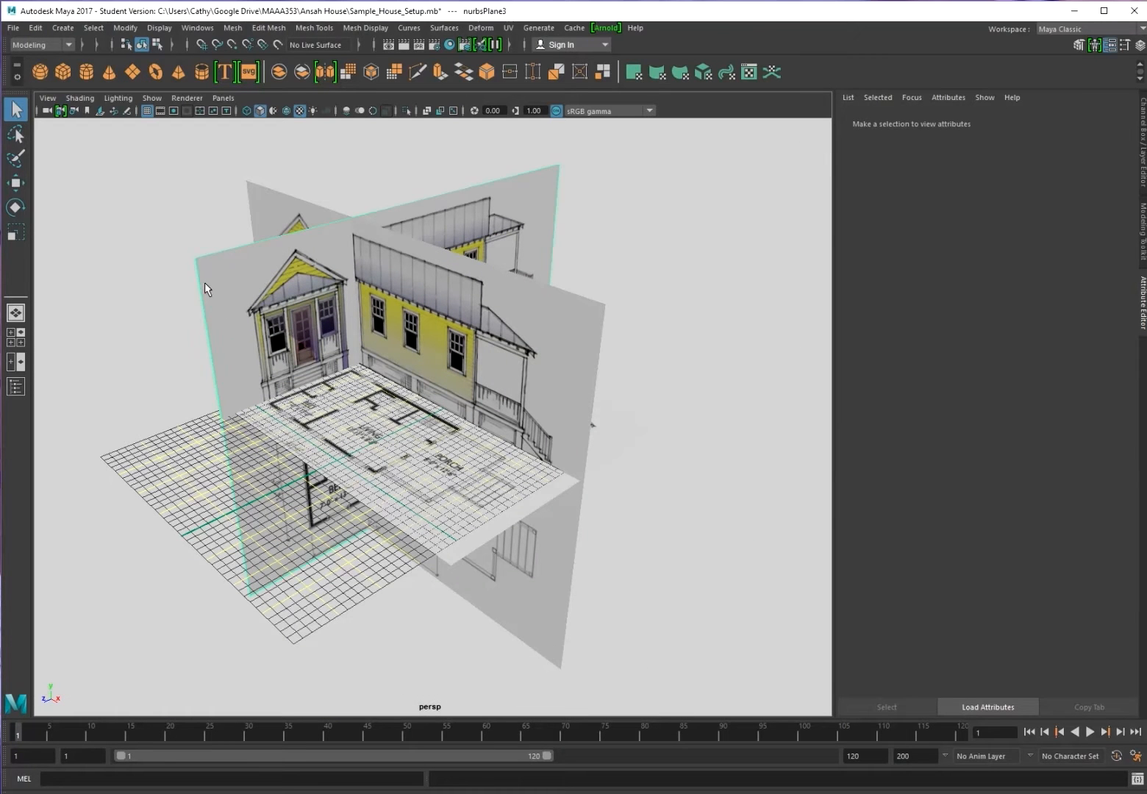
left_click(578, 365)
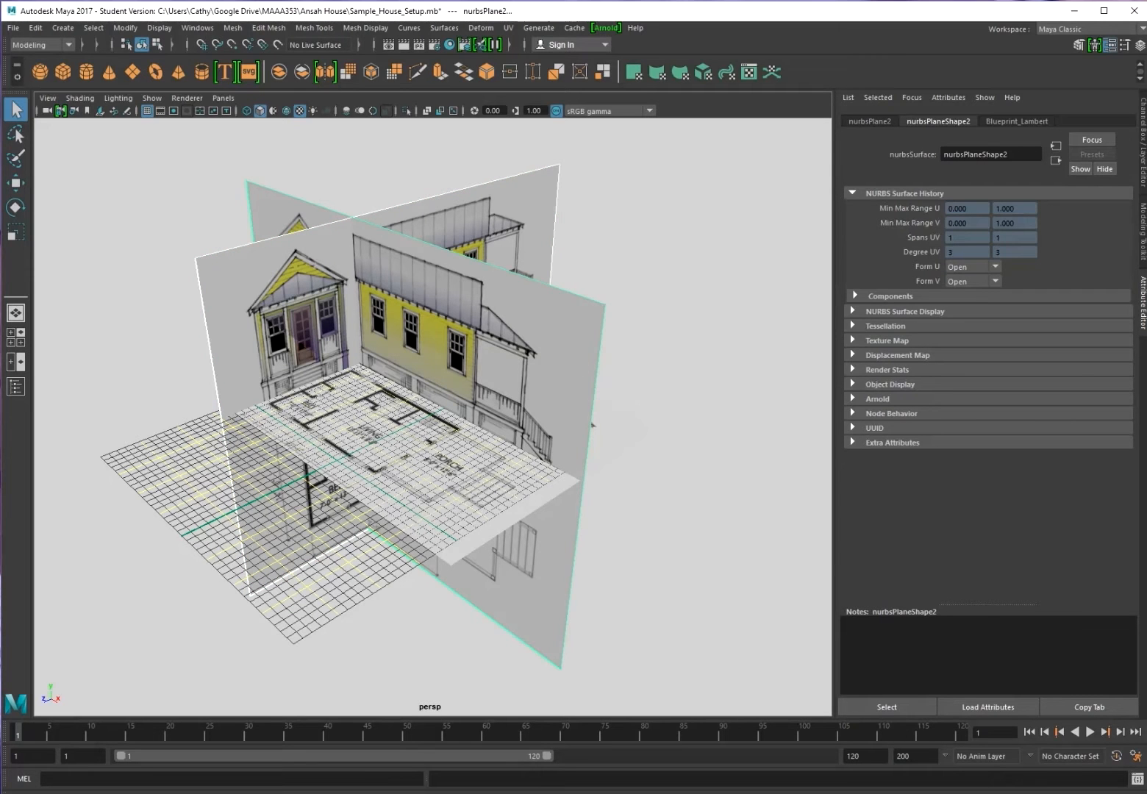
left_click(157, 28)
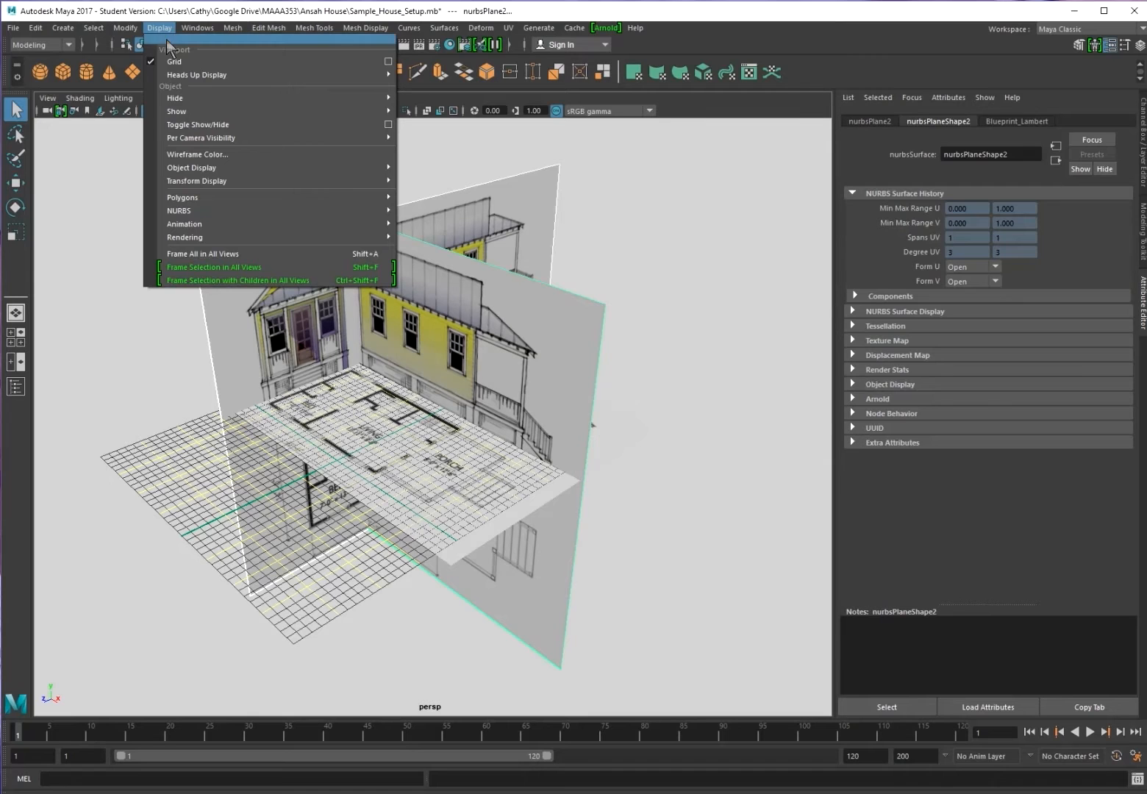
mouse_move(390, 98)
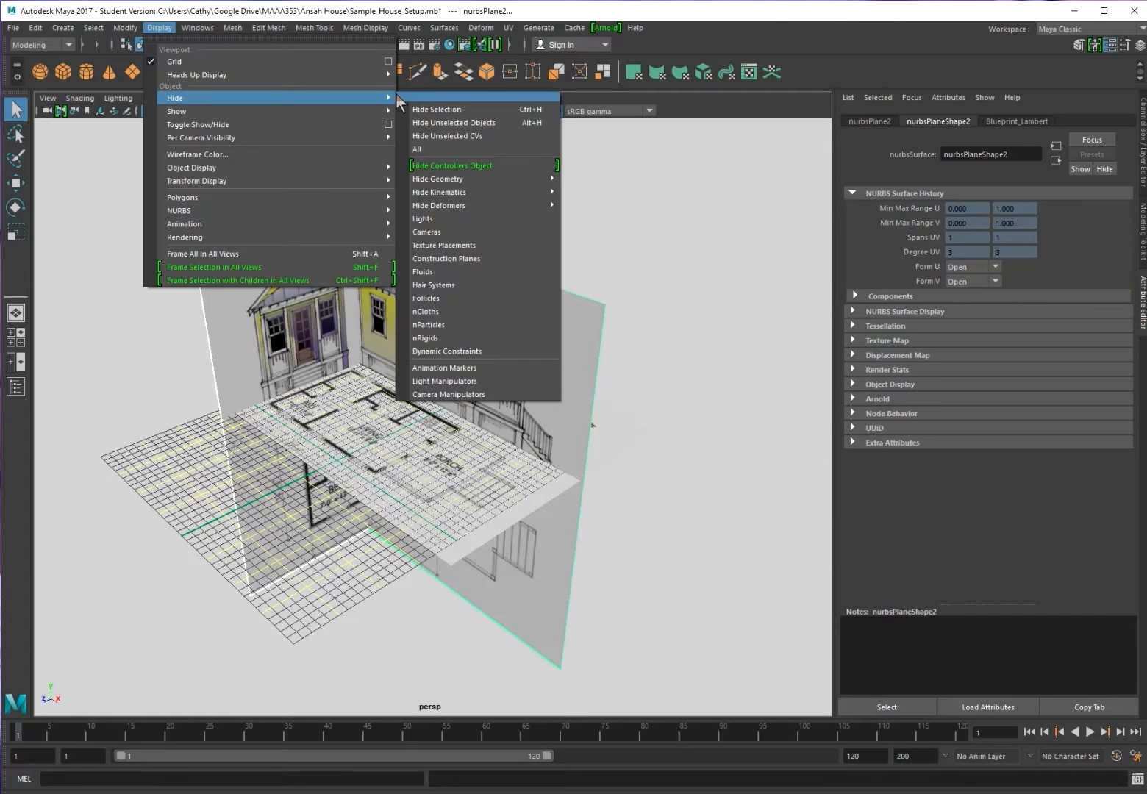
left_click(423, 110)
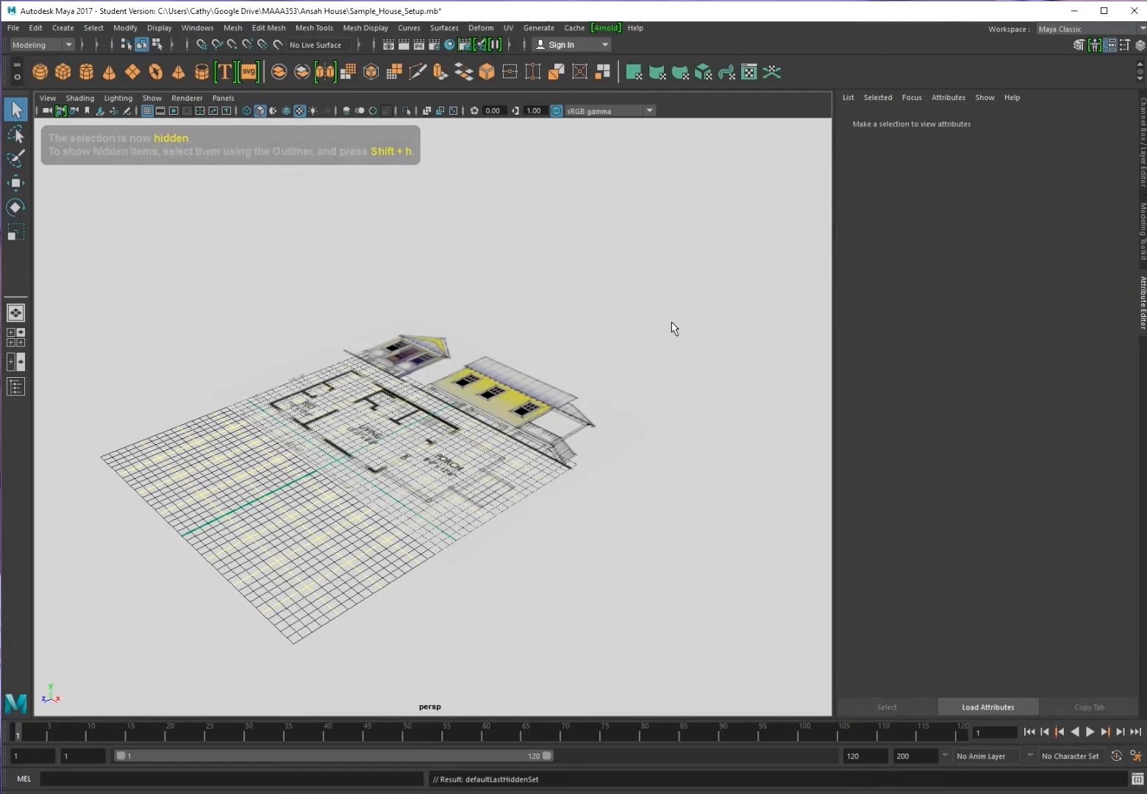
left_click(462, 446)
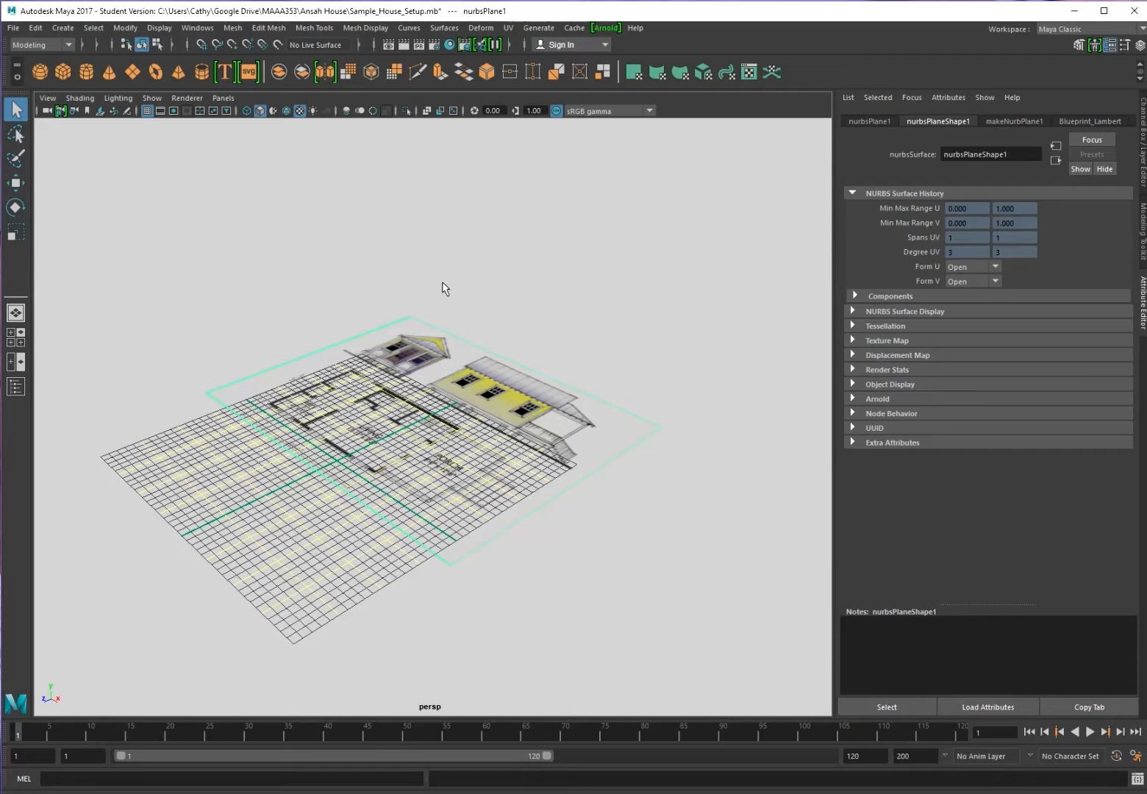
left_click(14, 28)
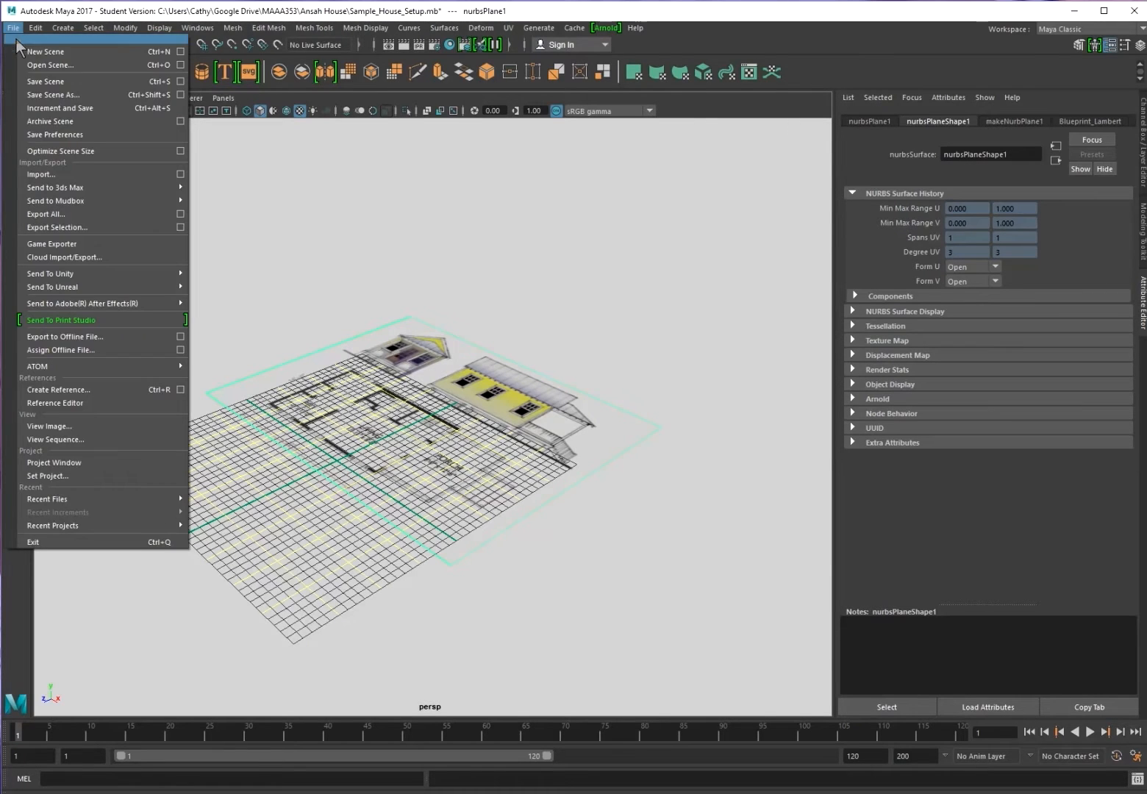
Import House_Ansah_Export.mb from the Technical visualization folder into the setup scene
left_click(97, 175)
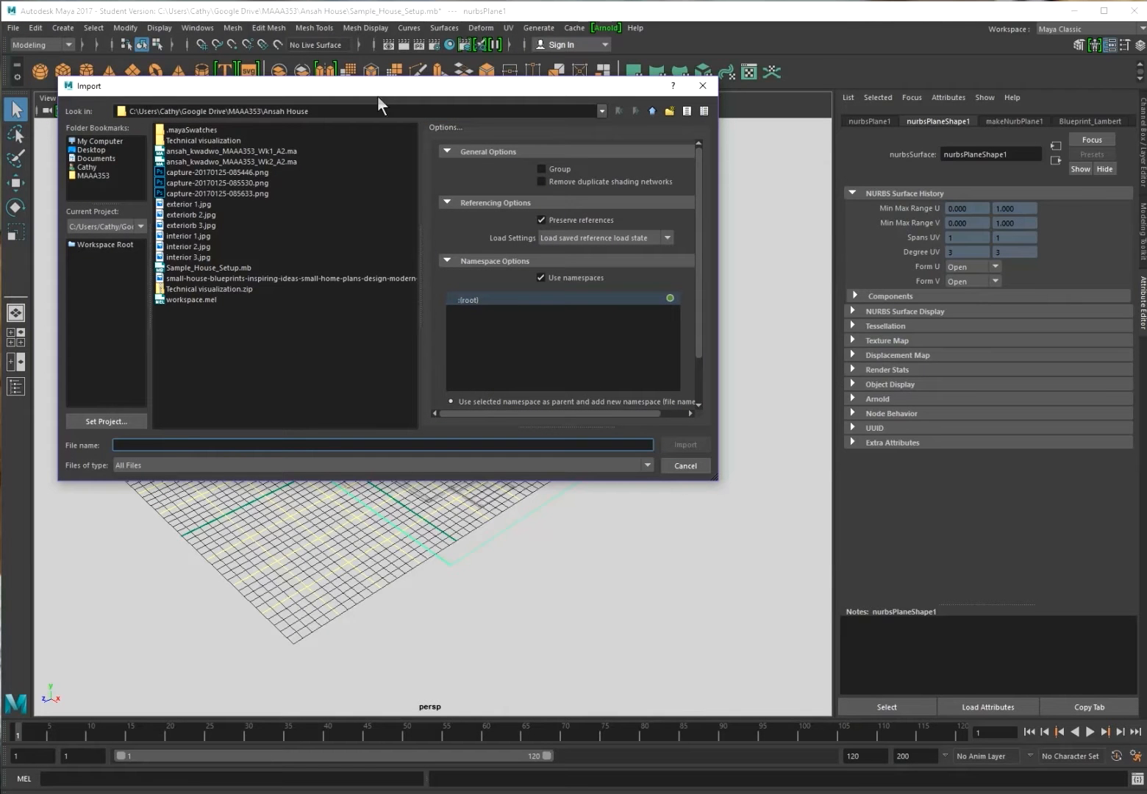
double_click(210, 139)
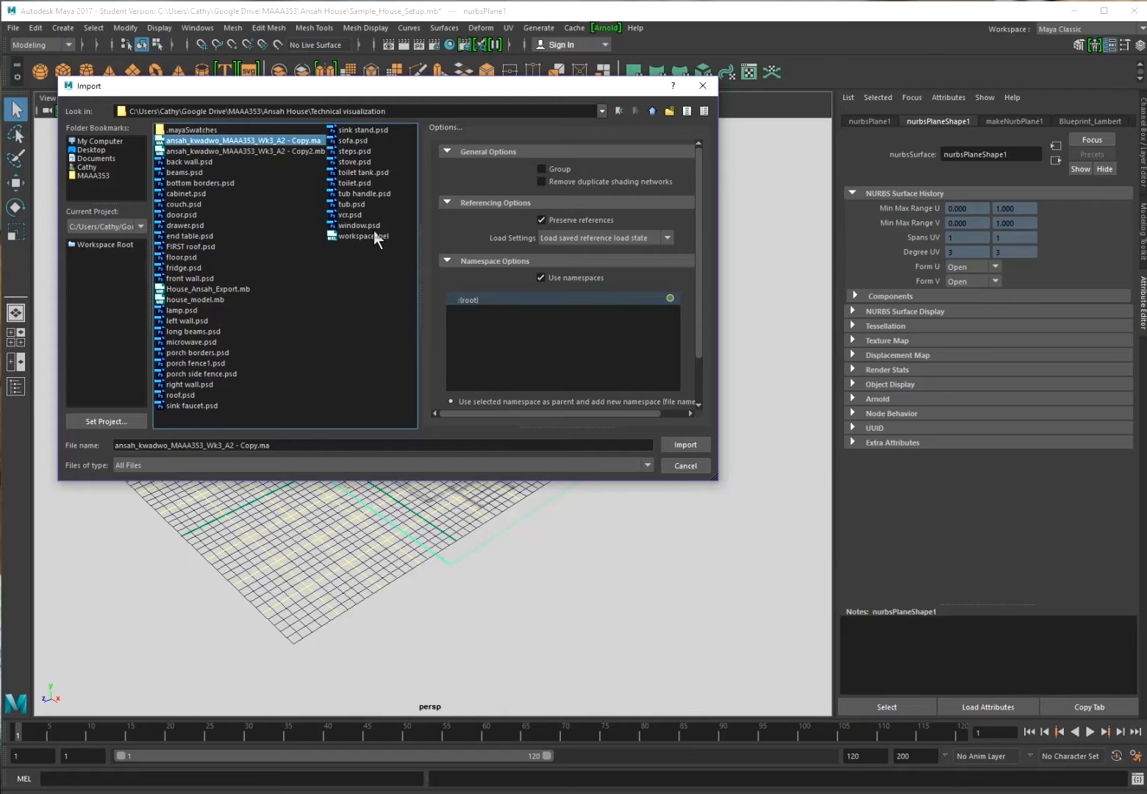
left_click(232, 290)
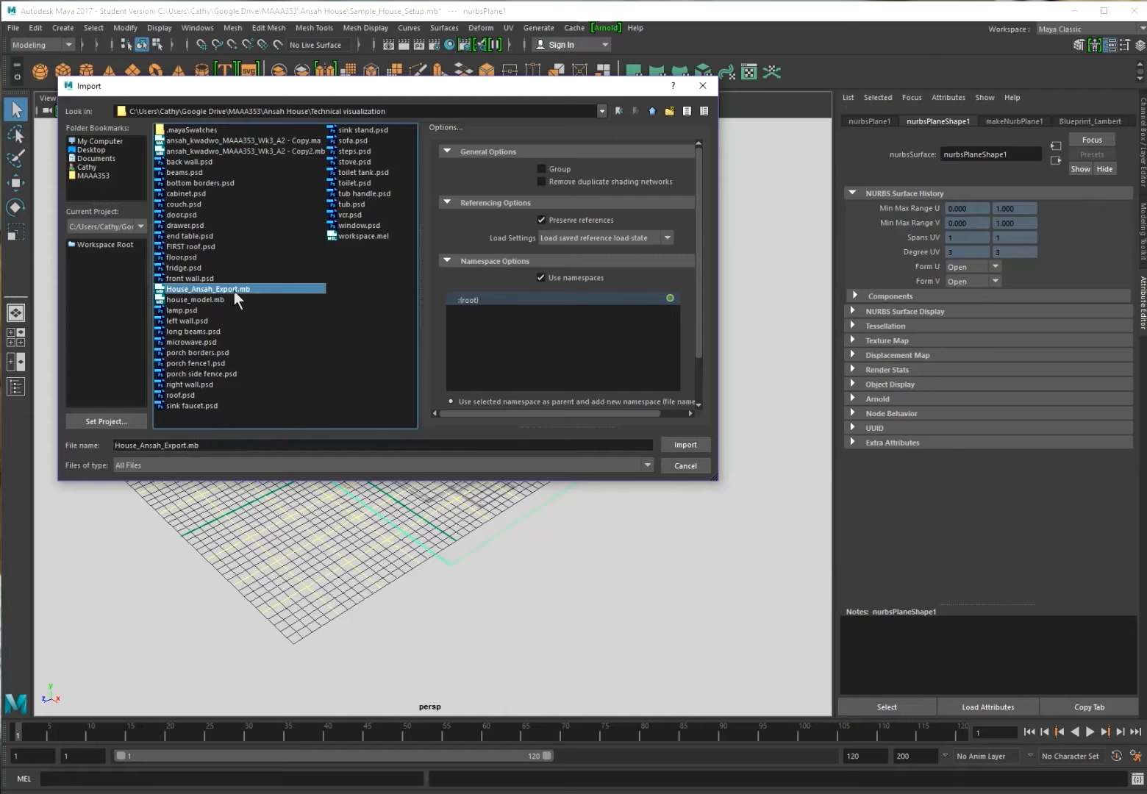
left_click(685, 445)
left_click(482, 413)
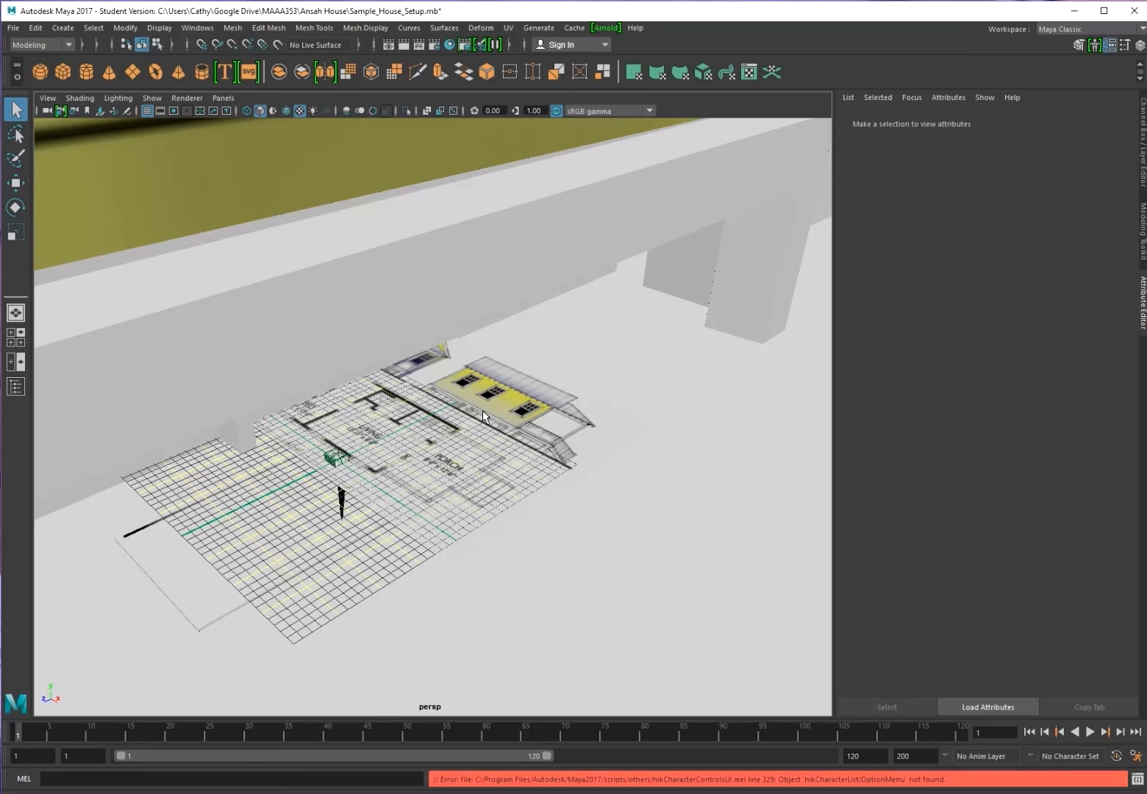
Try selecting the house's window, roof and whole model in the viewport
scroll(468, 403, "up", 3)
scroll(468, 403, "down", 8)
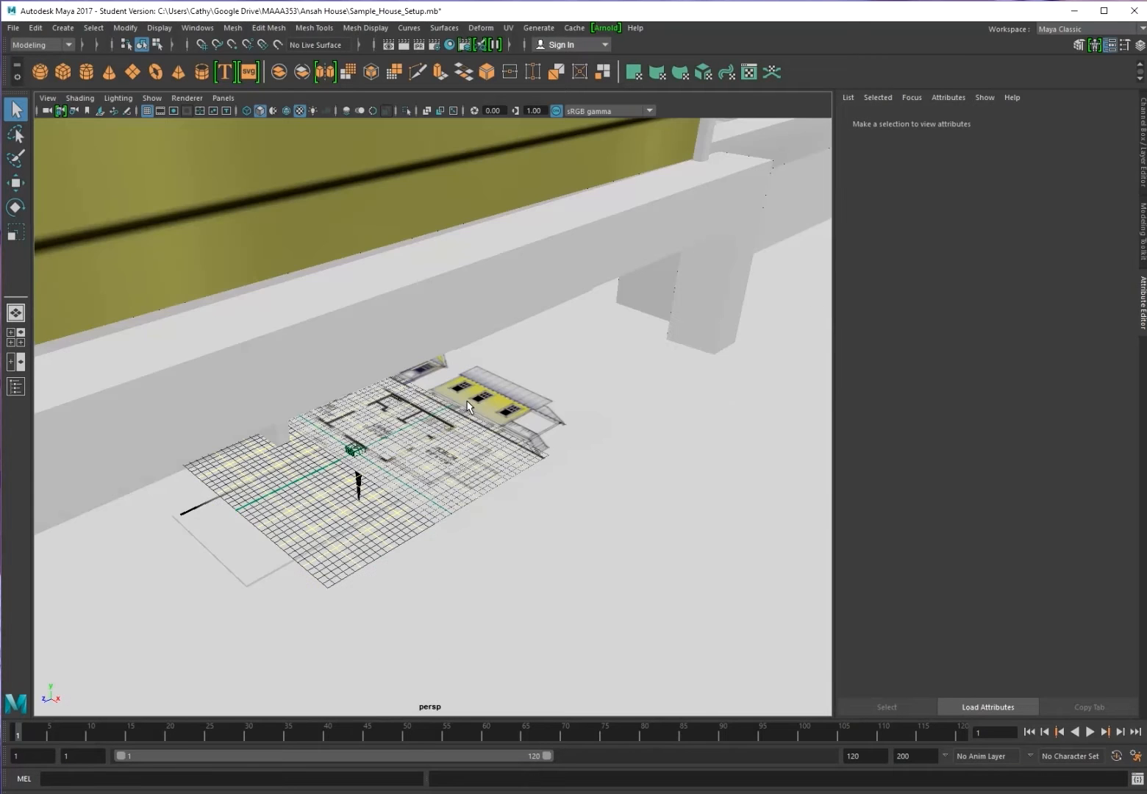
scroll(468, 405, "up", 2)
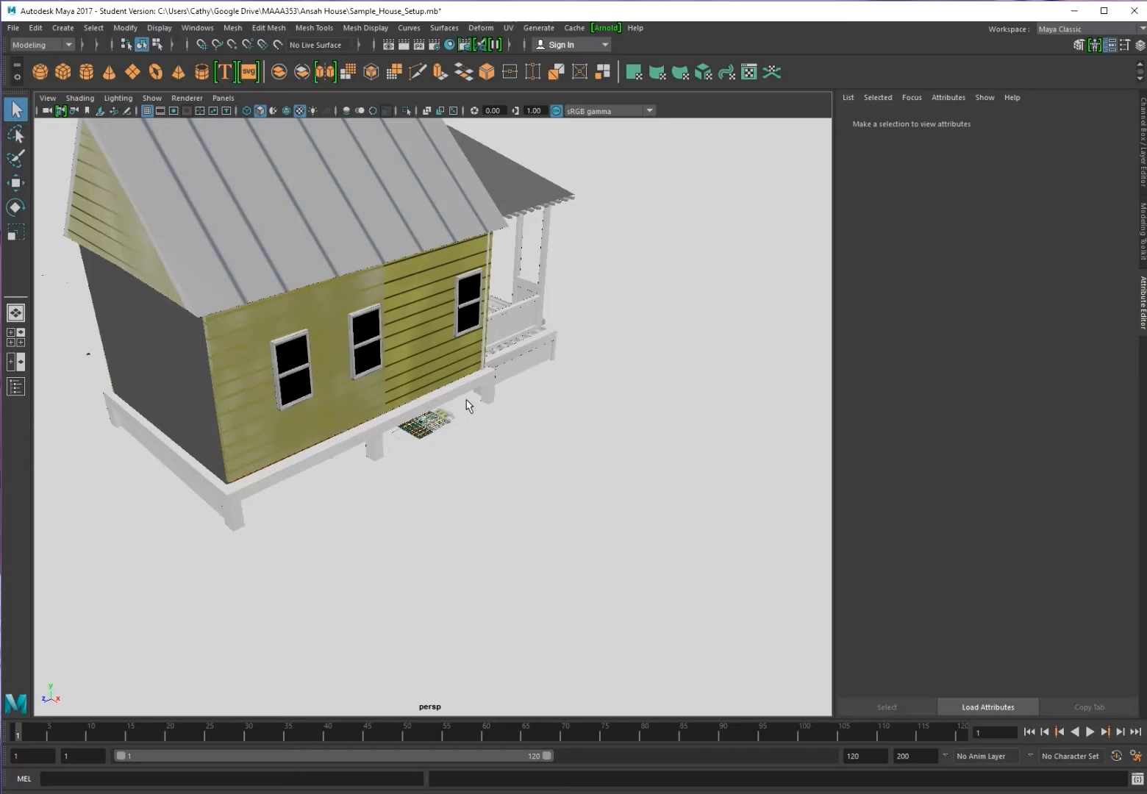
scroll(468, 403, "down", 2)
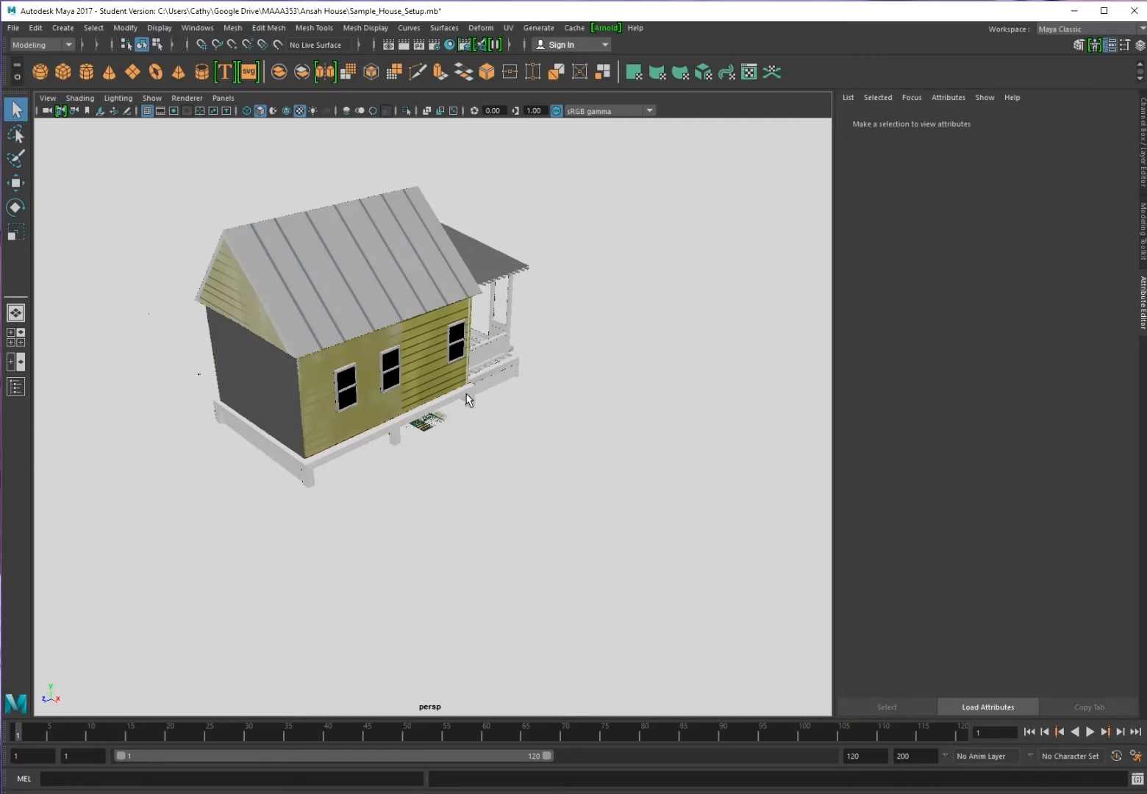
left_click(379, 359)
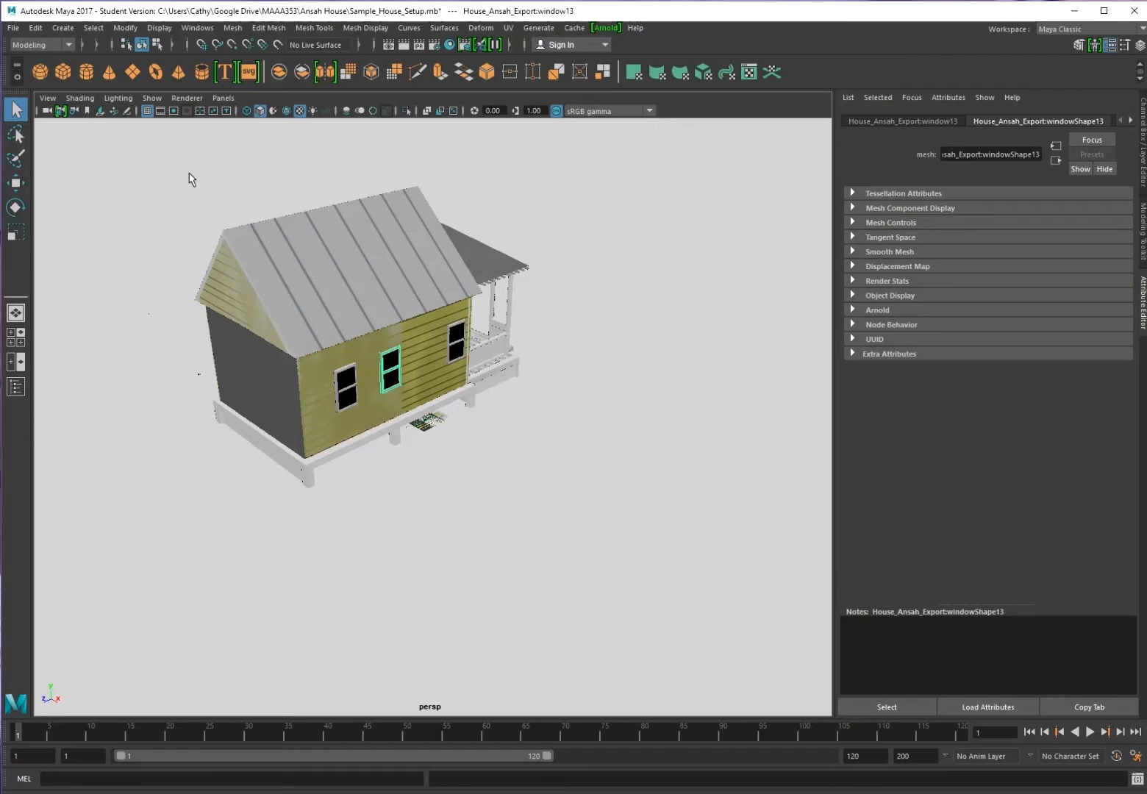
left_click(319, 288)
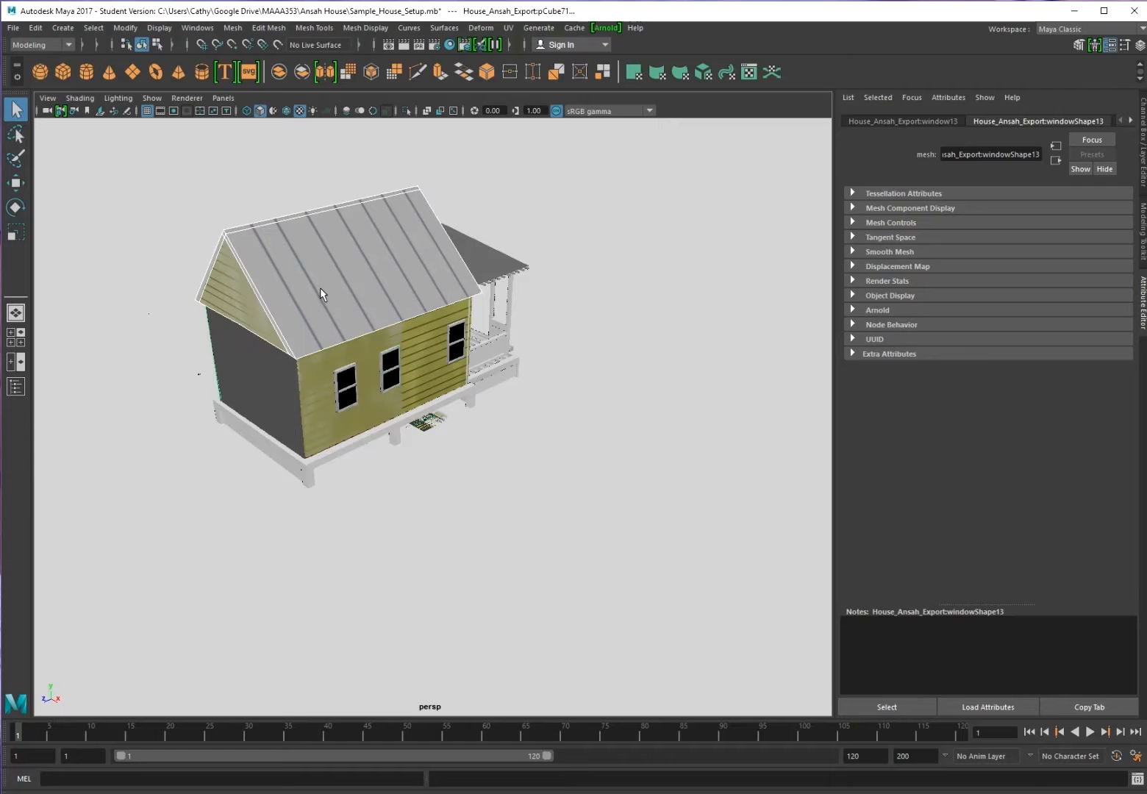
left_click_drag(175, 280, 610, 599)
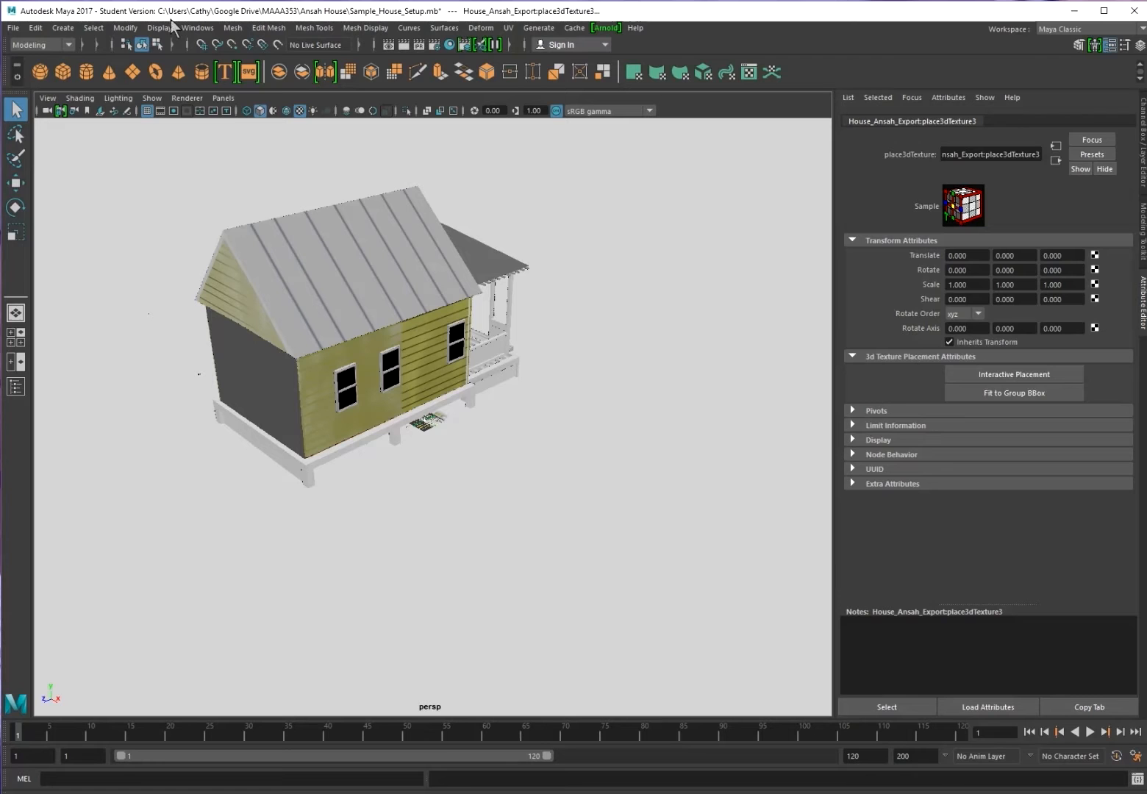
Open the Outliner and select the top-level House_Group node
left_click(206, 32)
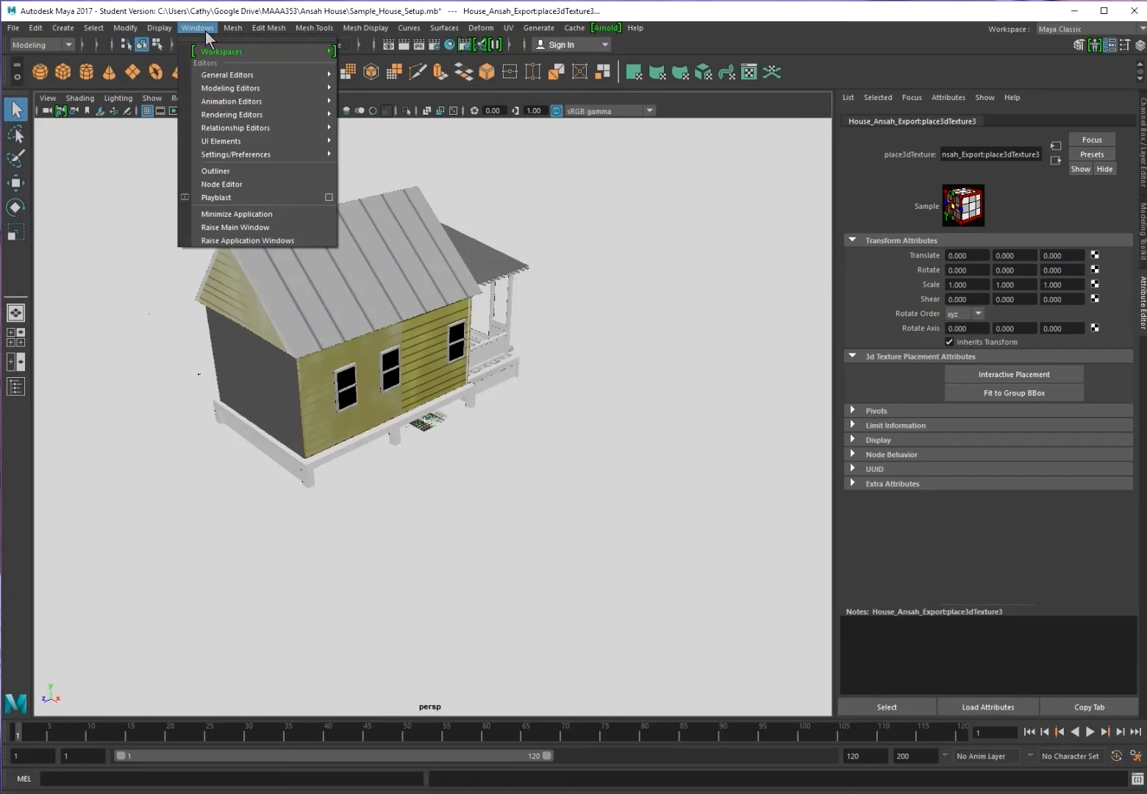
mouse_move(168, 32)
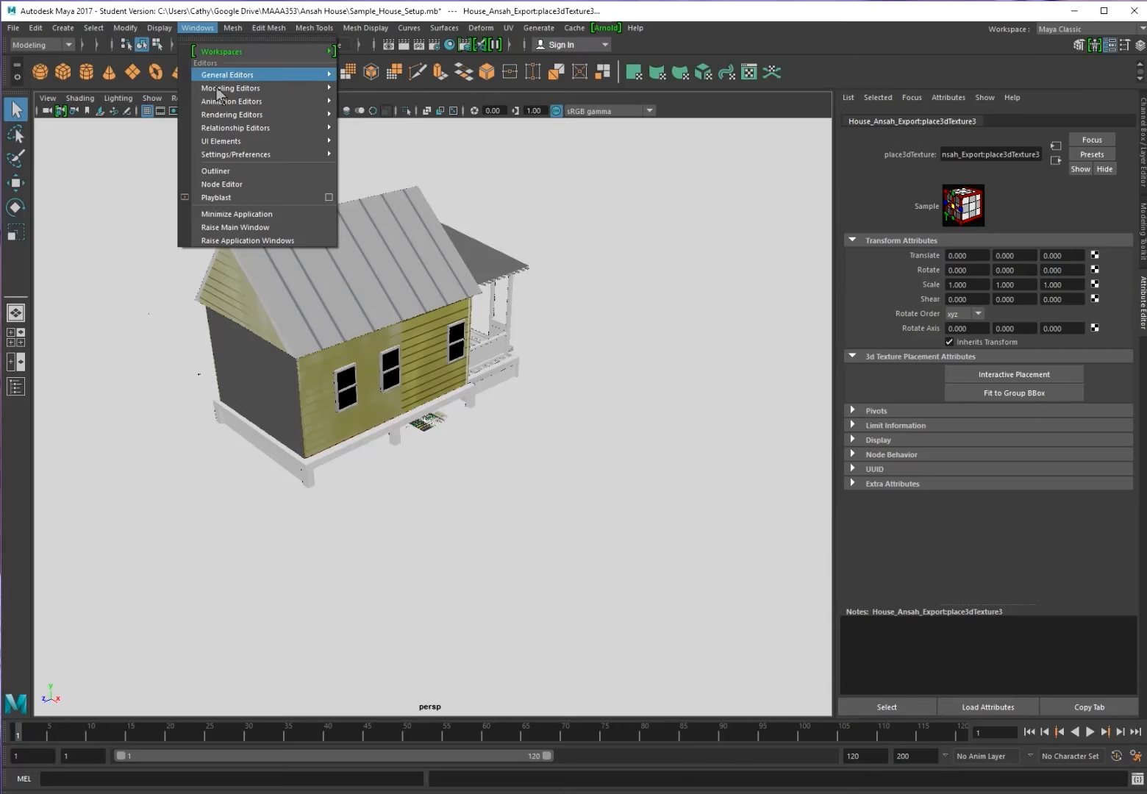
left_click(216, 170)
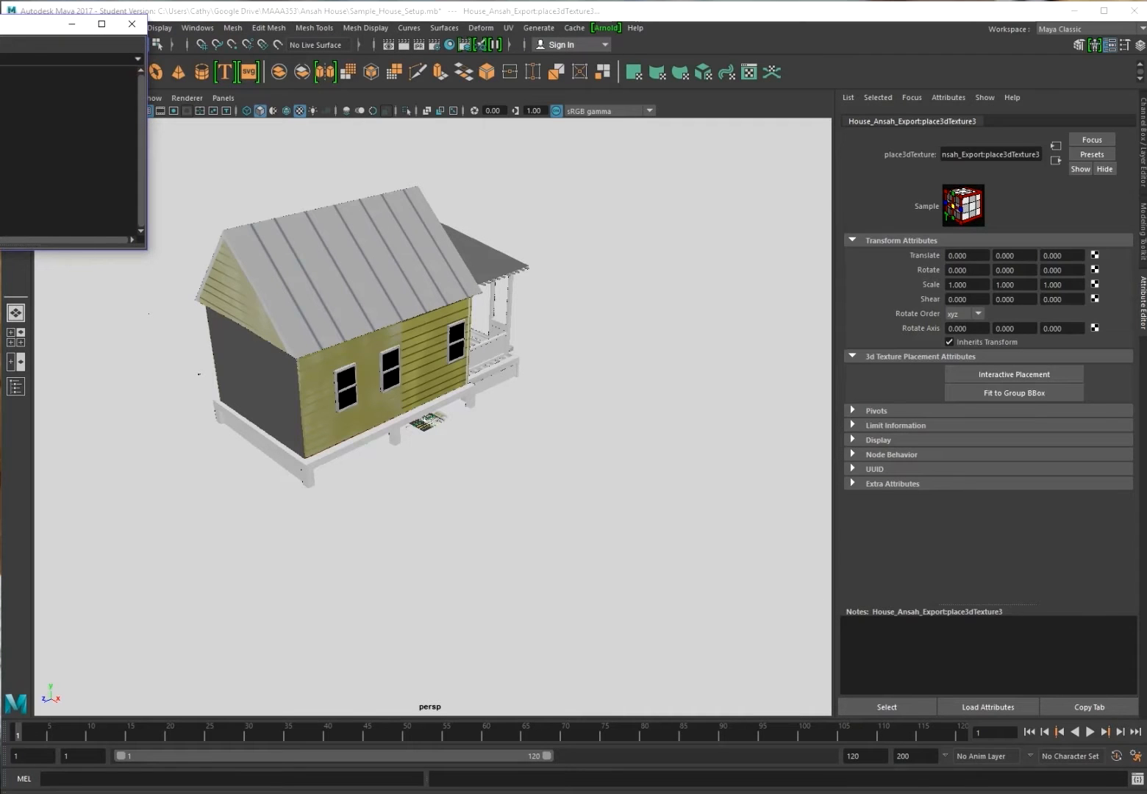
left_click(69, 113)
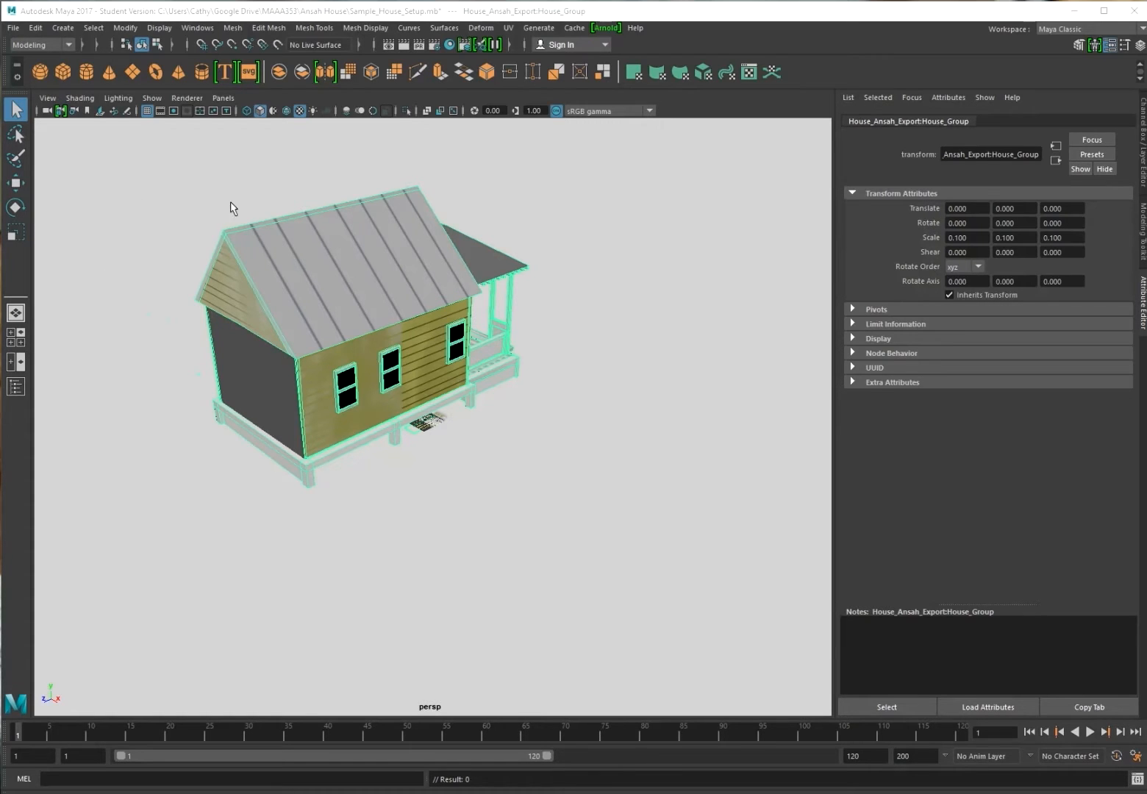
Scale the imported House_Group down to 0.001 on X, Y and Z
left_click(16, 233)
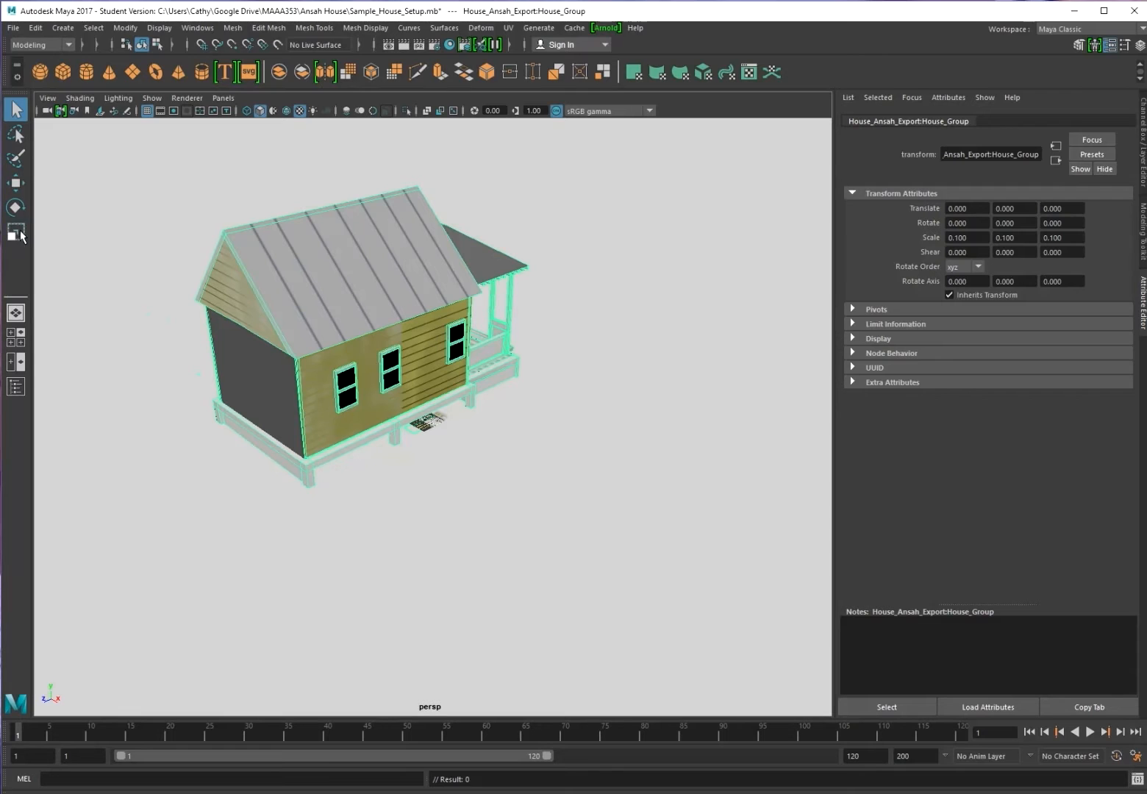
left_click_drag(423, 421, 324, 3)
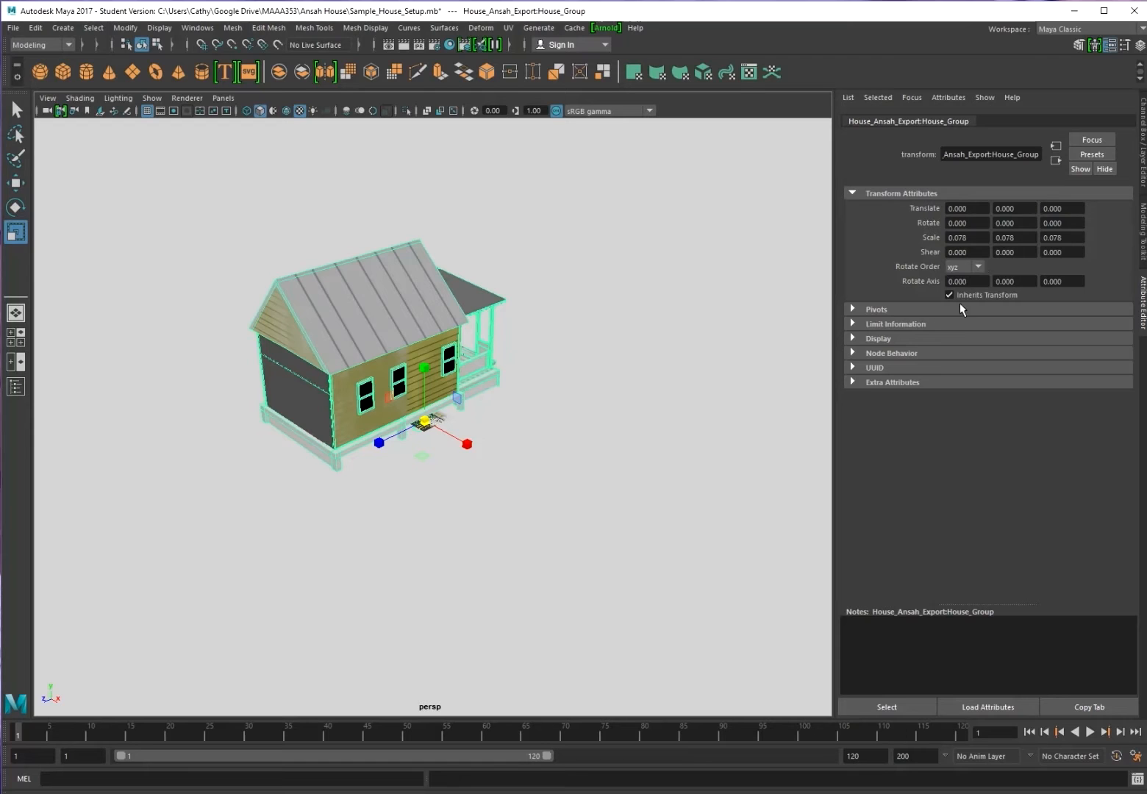
left_click(986, 237)
type("0.001")
key("Tab")
type("0.001")
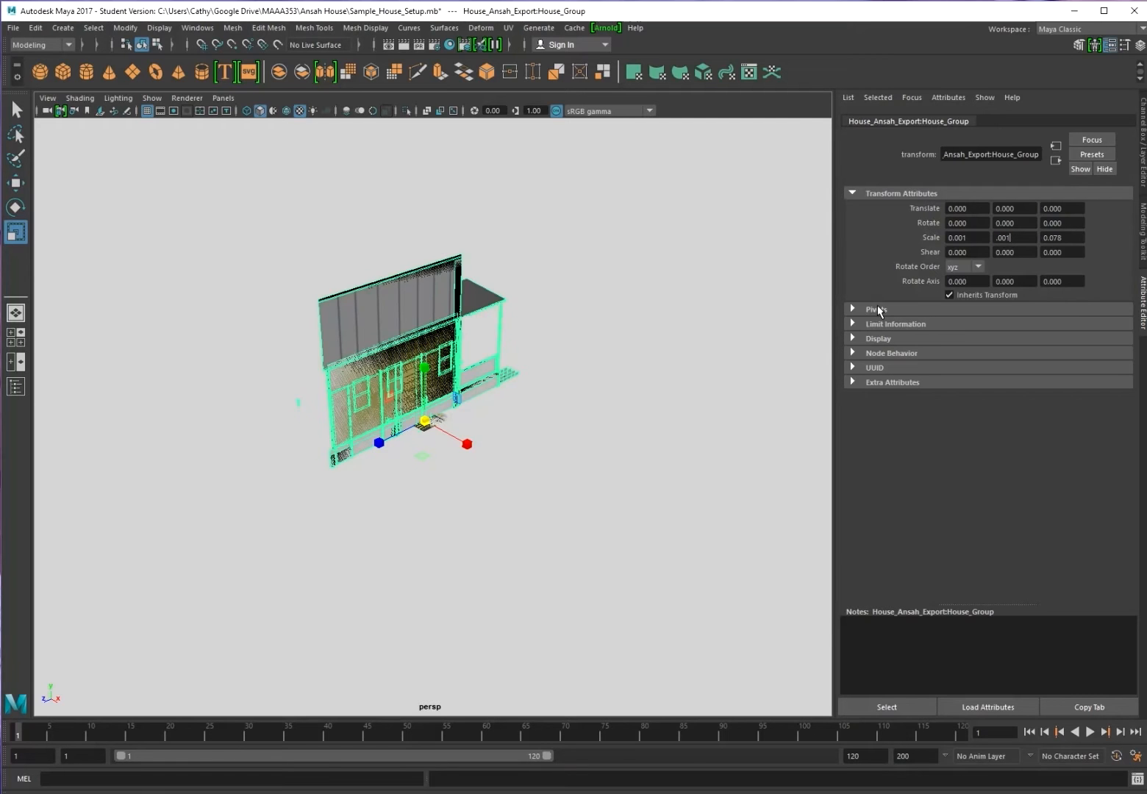
key("Tab")
type(".001")
key("Tab")
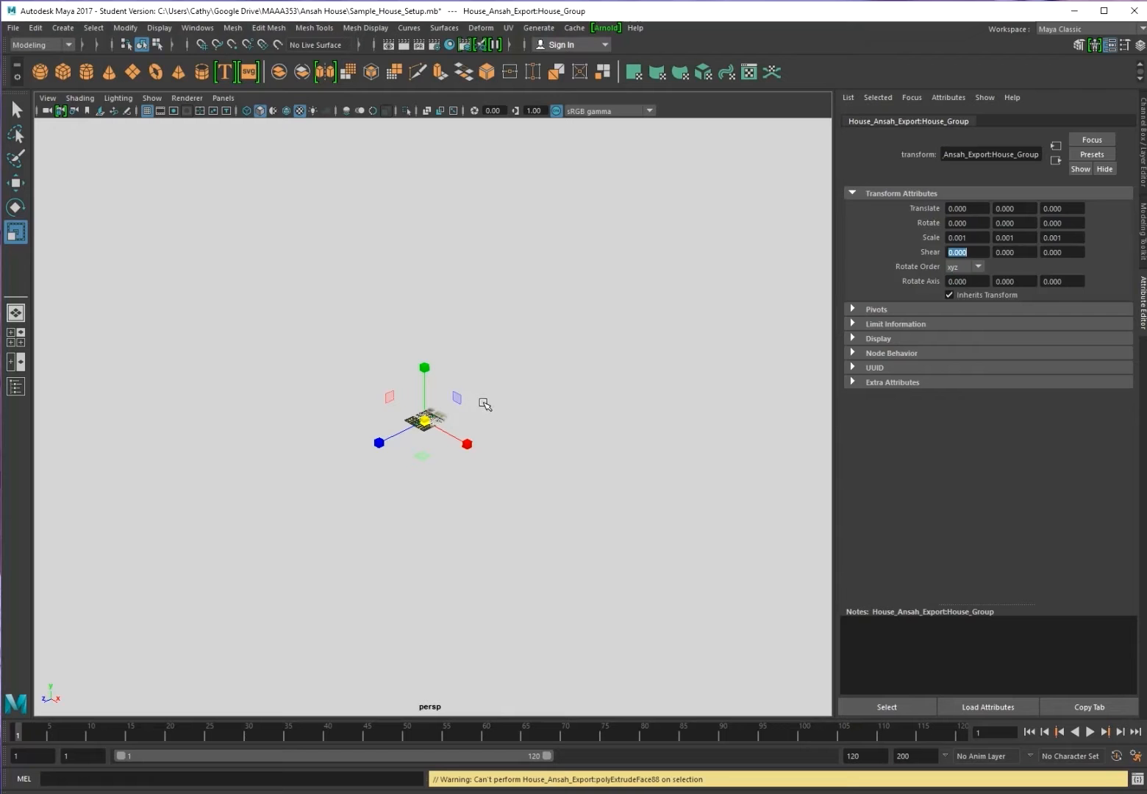
scroll(463, 408, "up", 5)
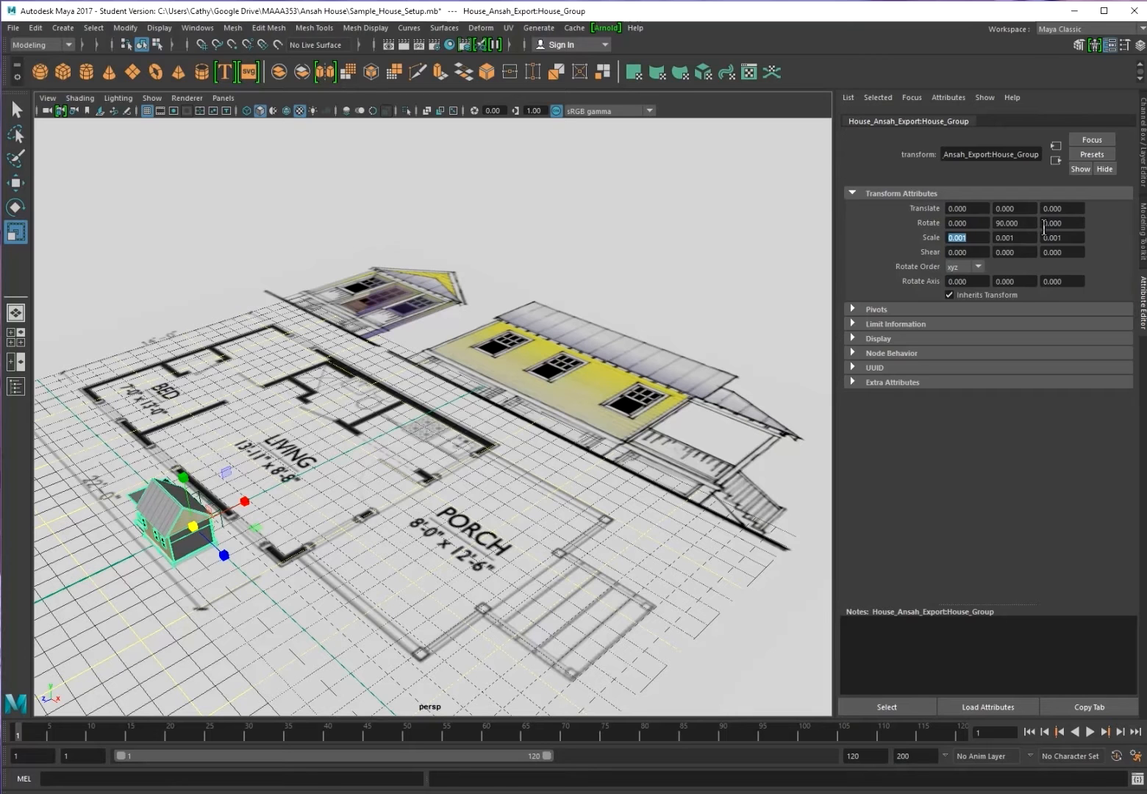
Set the house's Rotate Y to -90 so it faces the opposite way
left_click(1000, 223)
type("-")
key("Return")
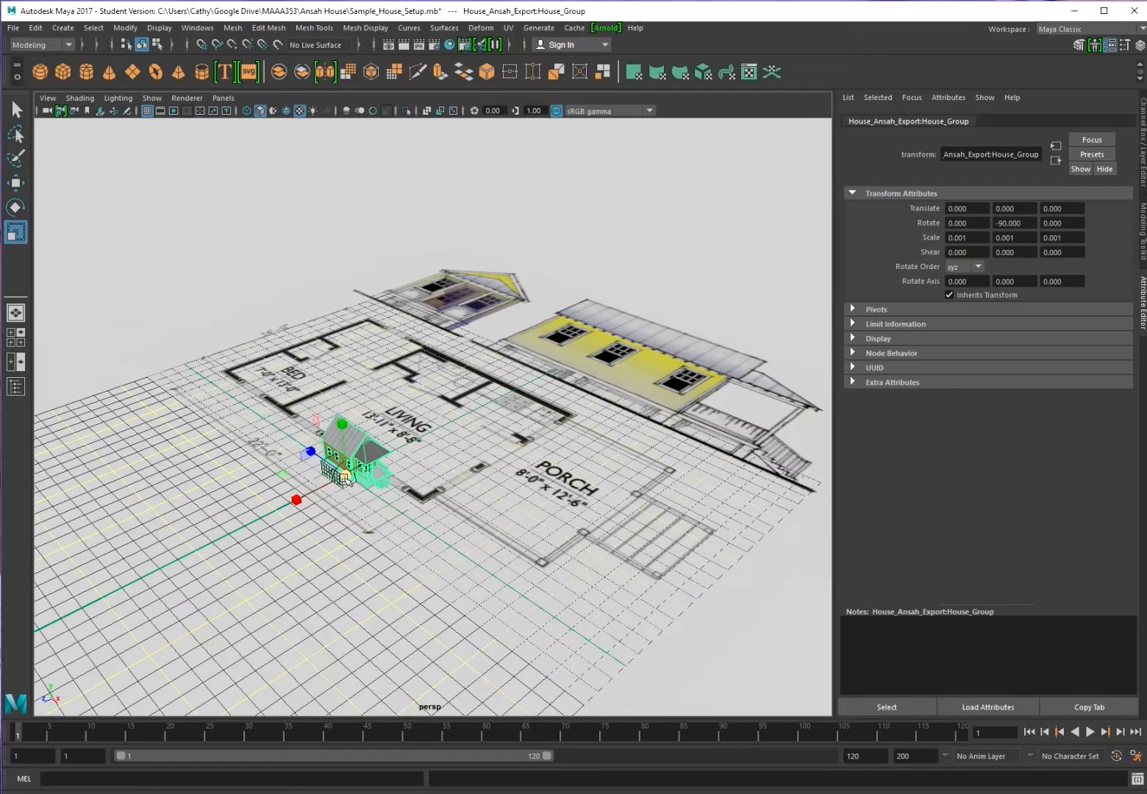
Scale the house up to 0.007 and switch to the four-view layout
left_click_drag(344, 478, 1078, 585)
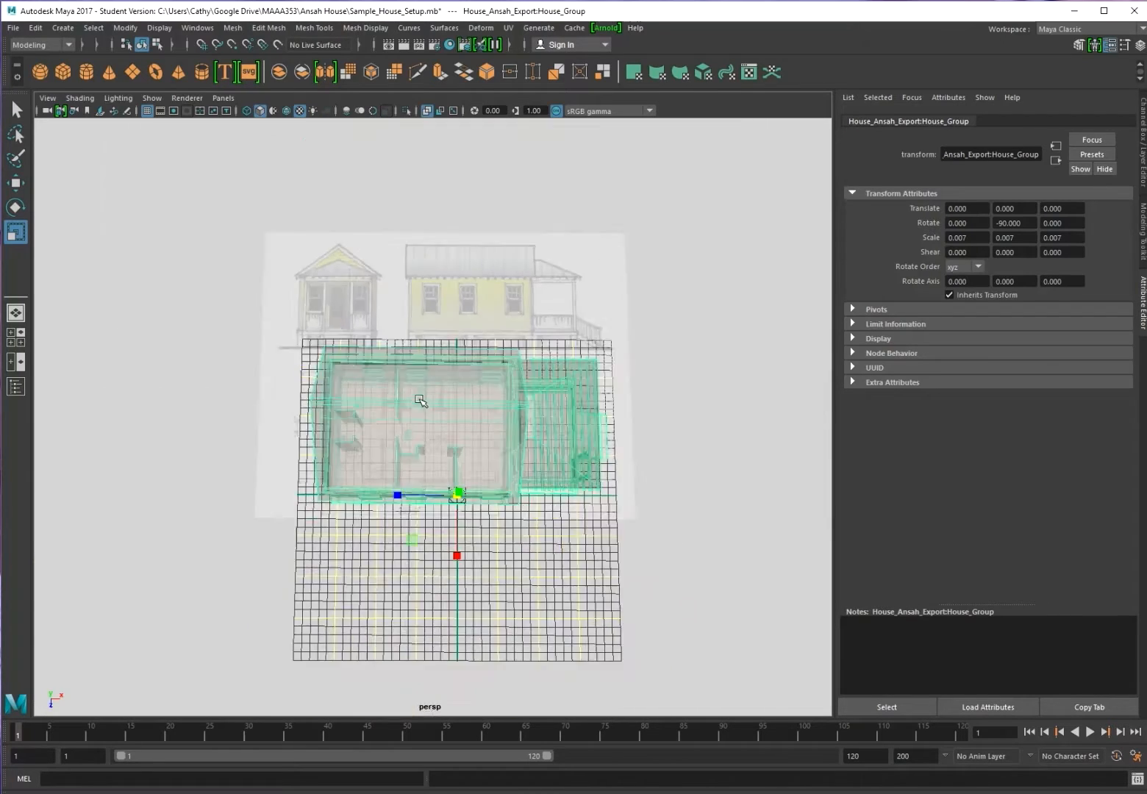
scroll(420, 398, "up", 8)
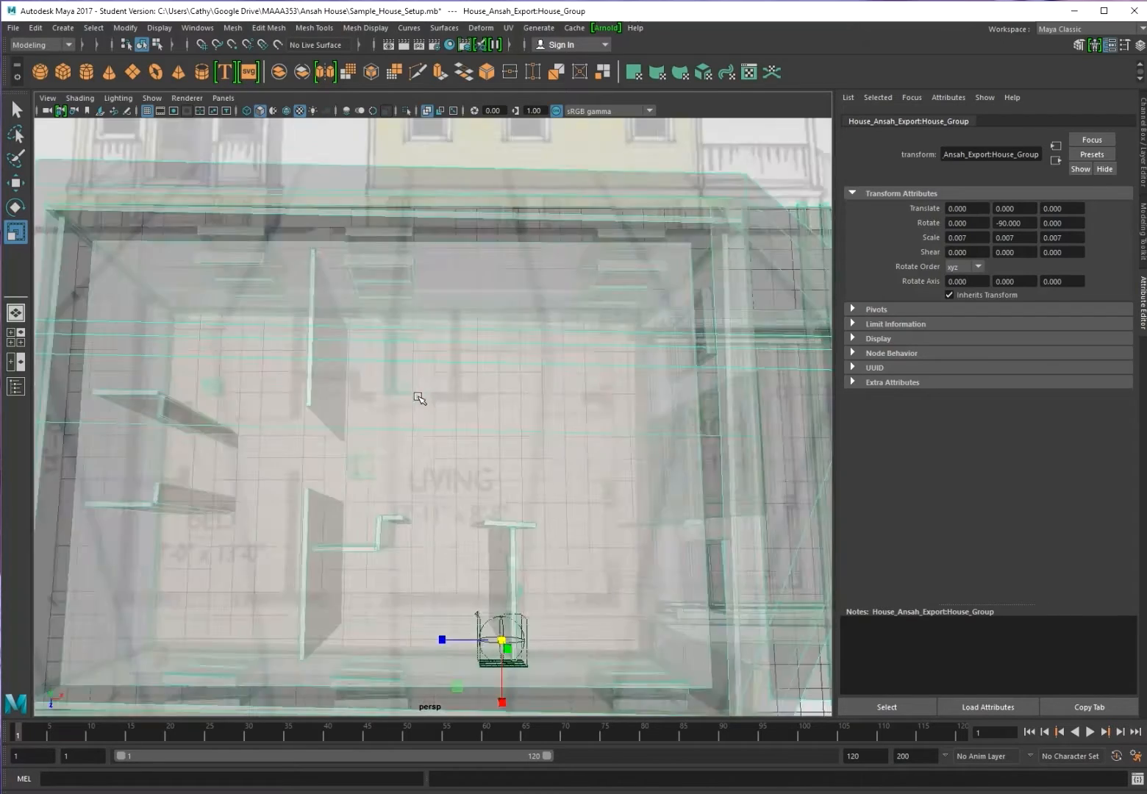
scroll(418, 394, "down", 4)
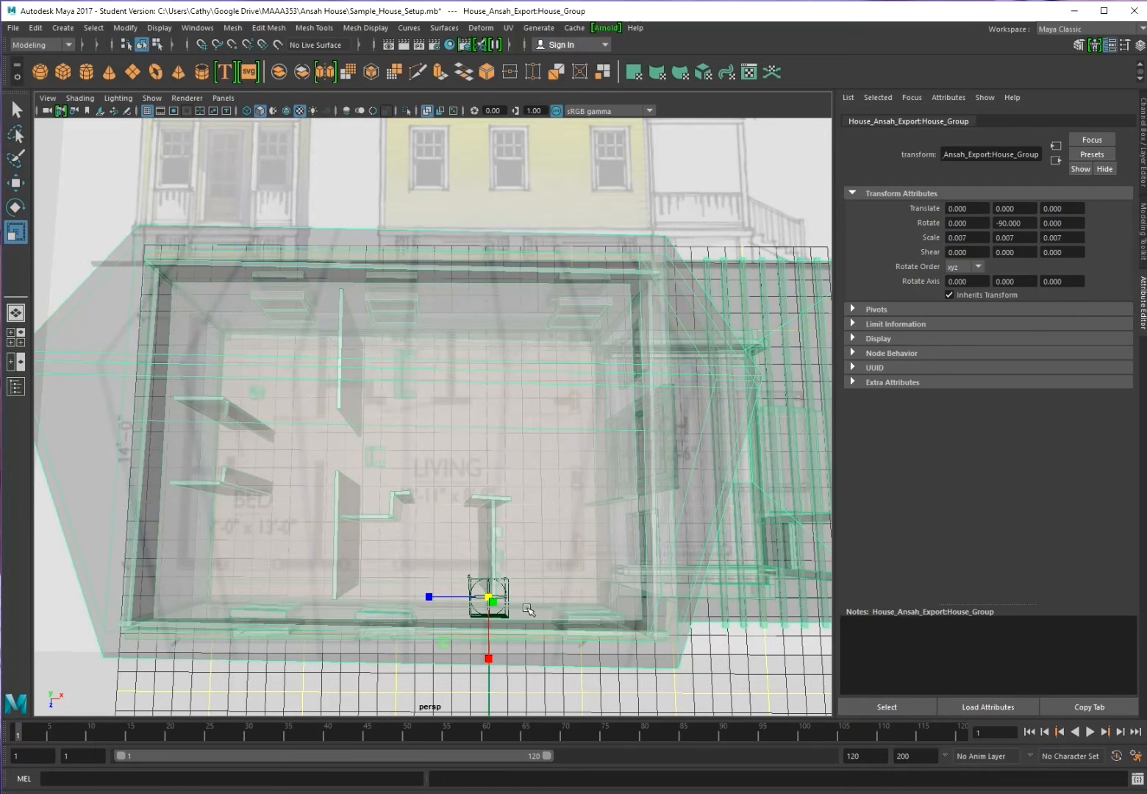
scroll(523, 602, "down", 2)
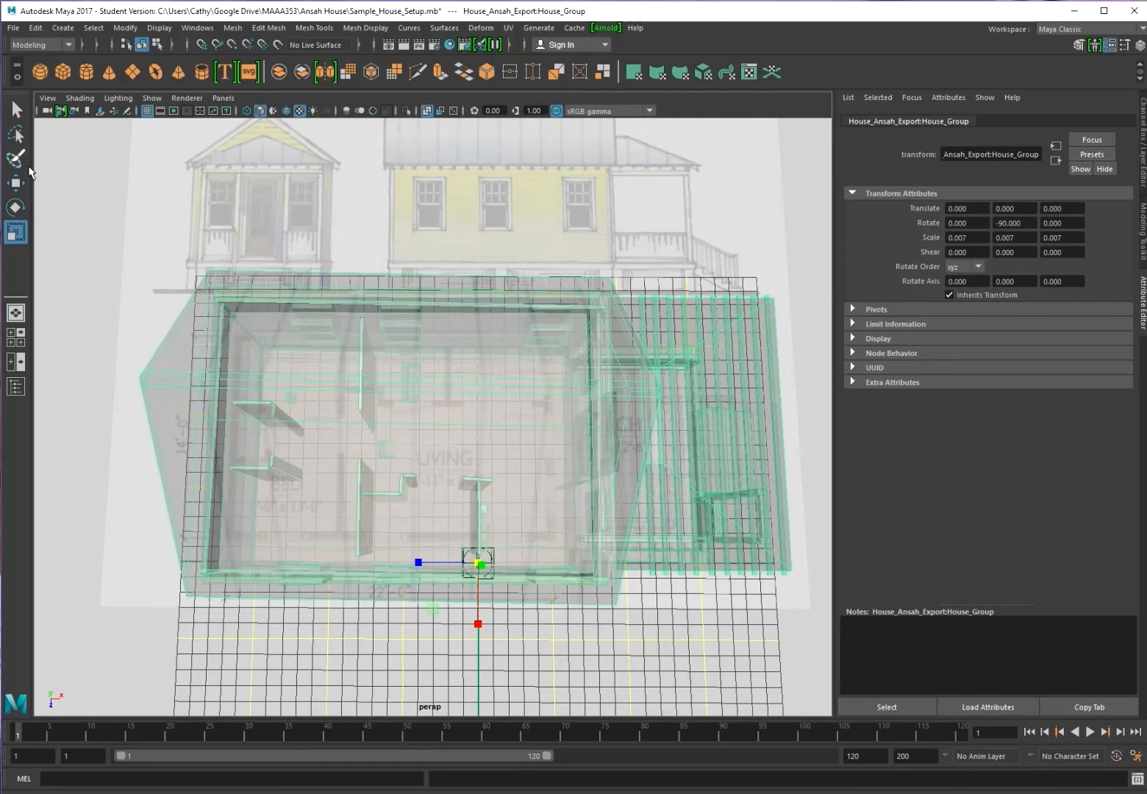
left_click(16, 337)
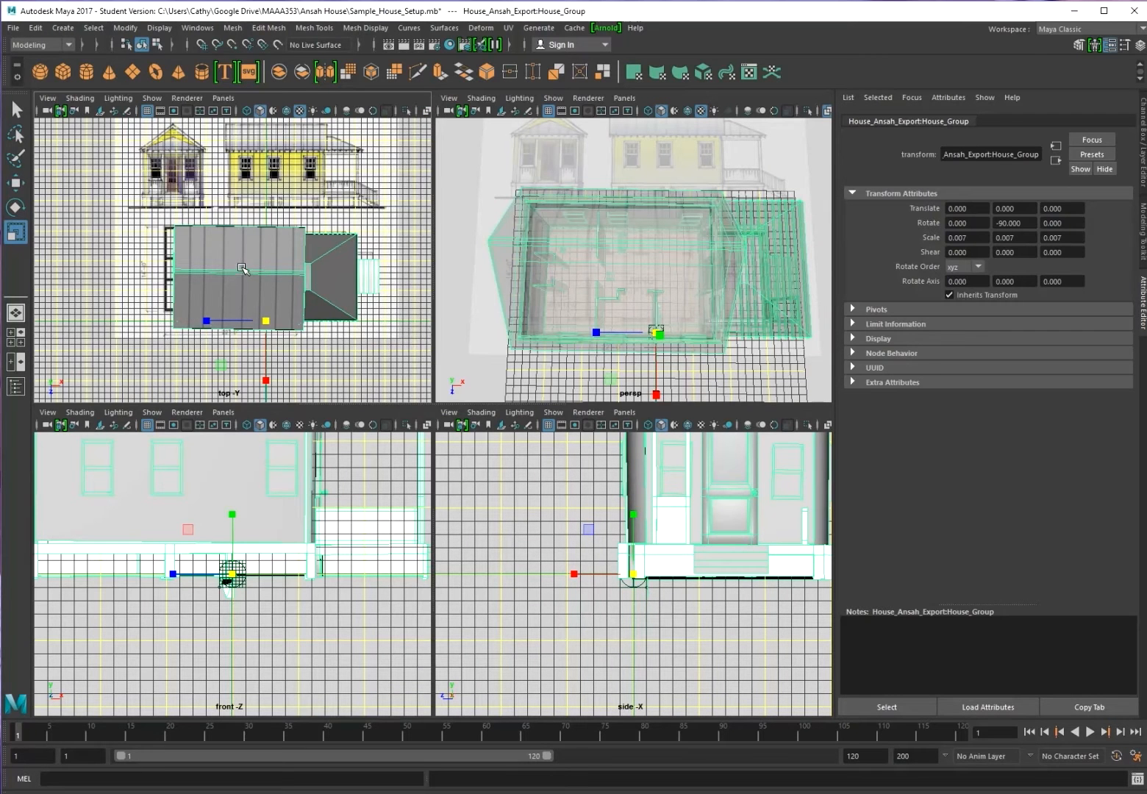
Maximize the top view to fill the viewport
scroll(241, 268, "up", 1)
scroll(237, 263, "up", 1)
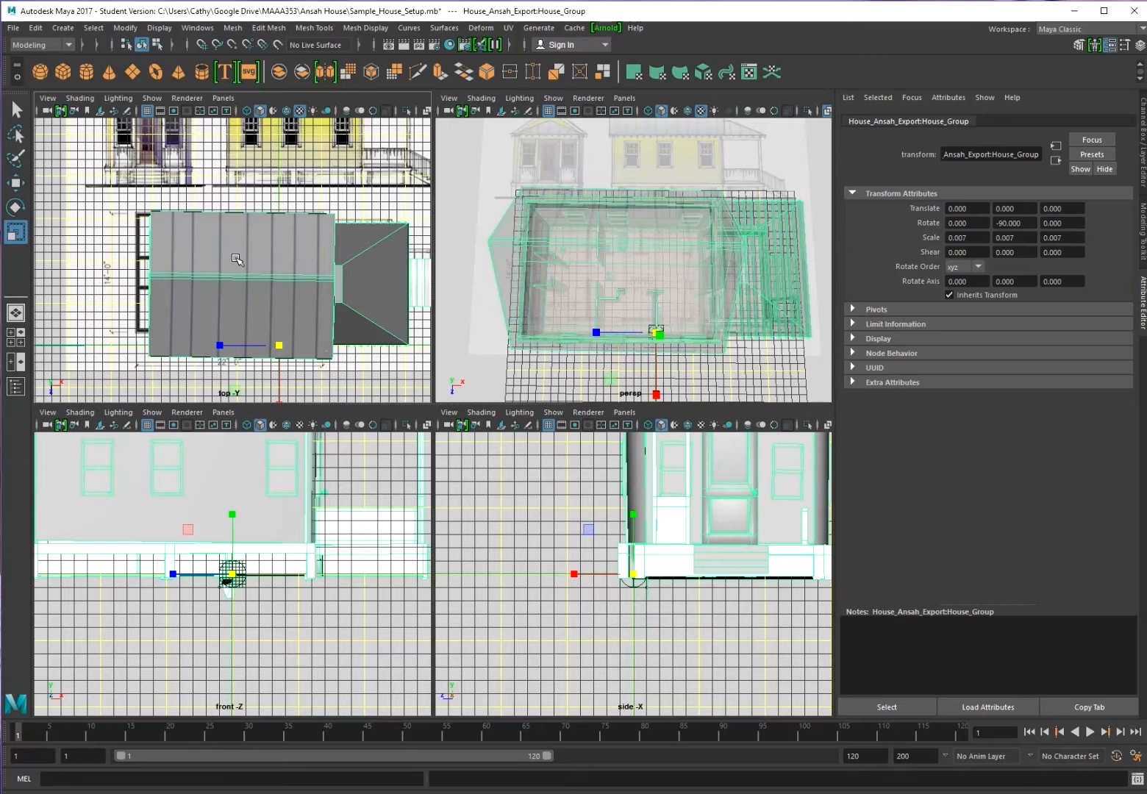
key("space")
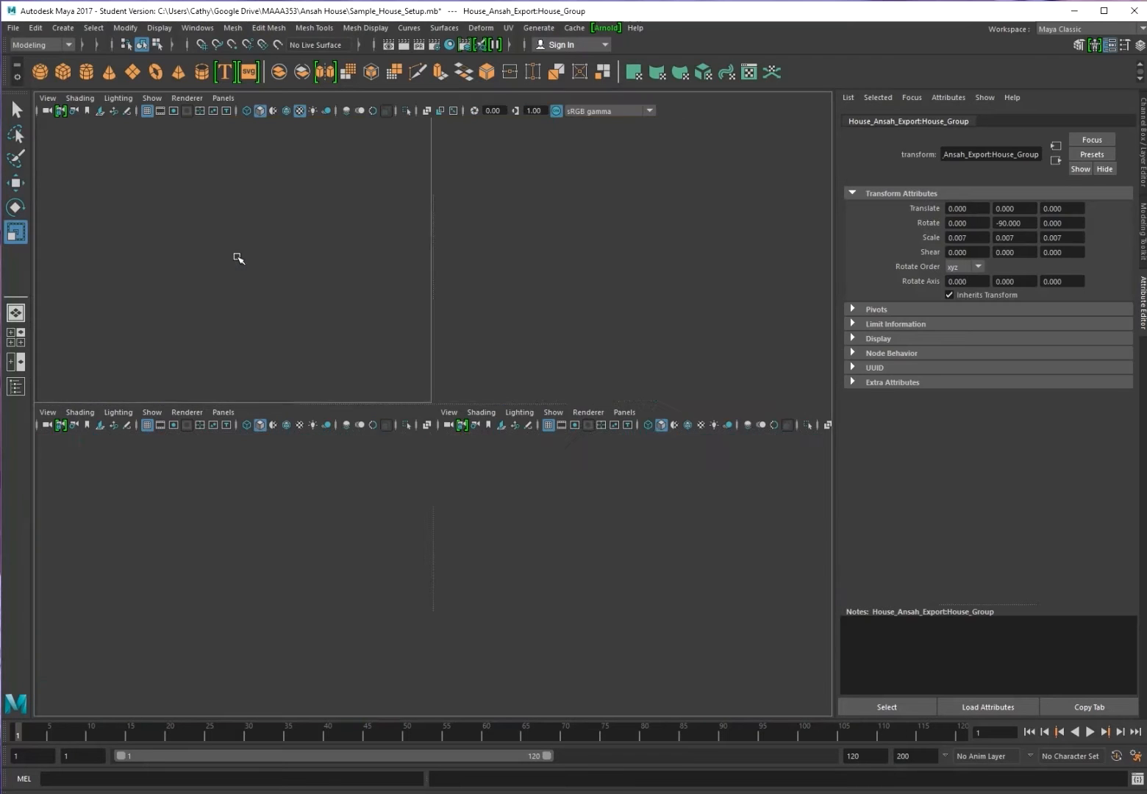
Turn on X-Ray shading so the floor plan shows through the house
scroll(505, 403, "up", 2)
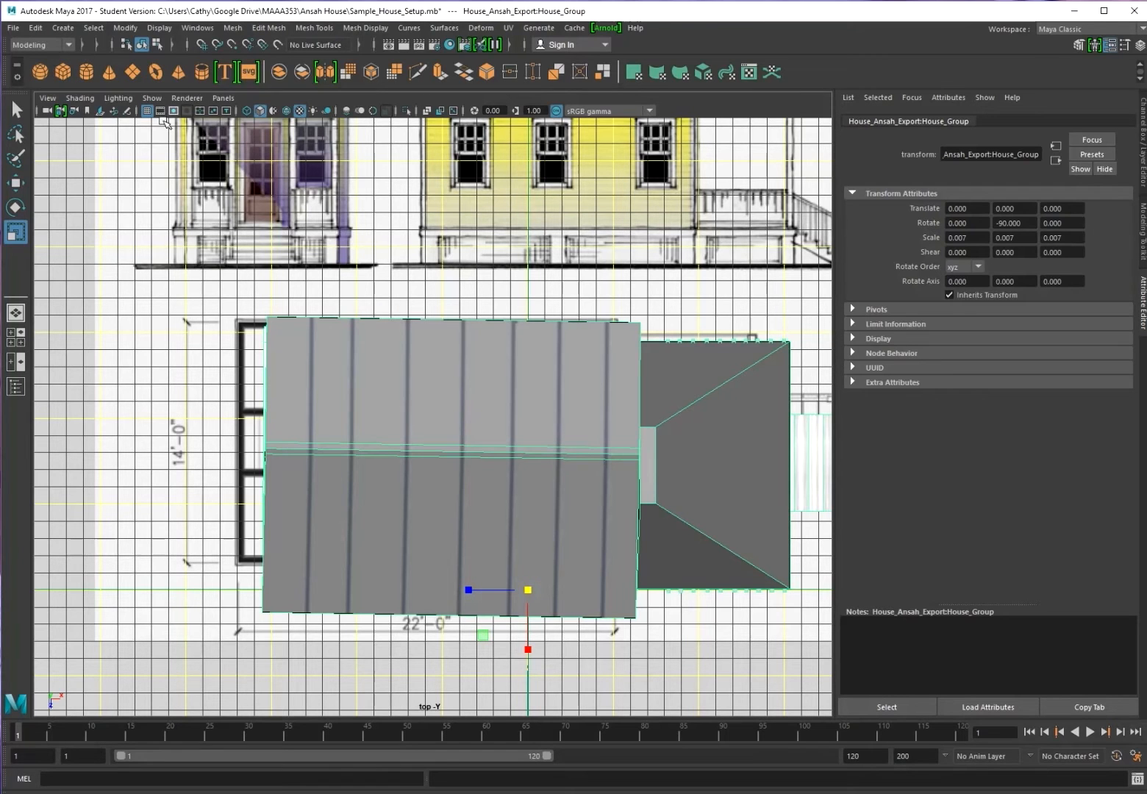
left_click(82, 99)
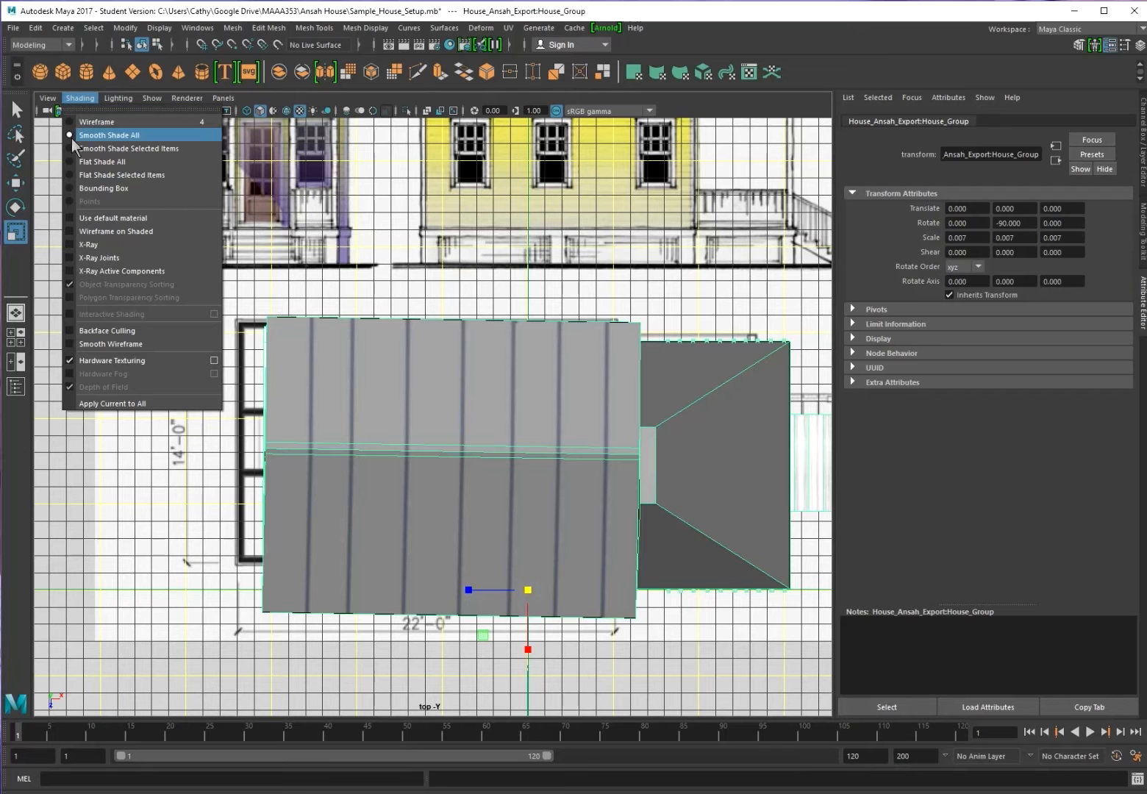
left_click(112, 245)
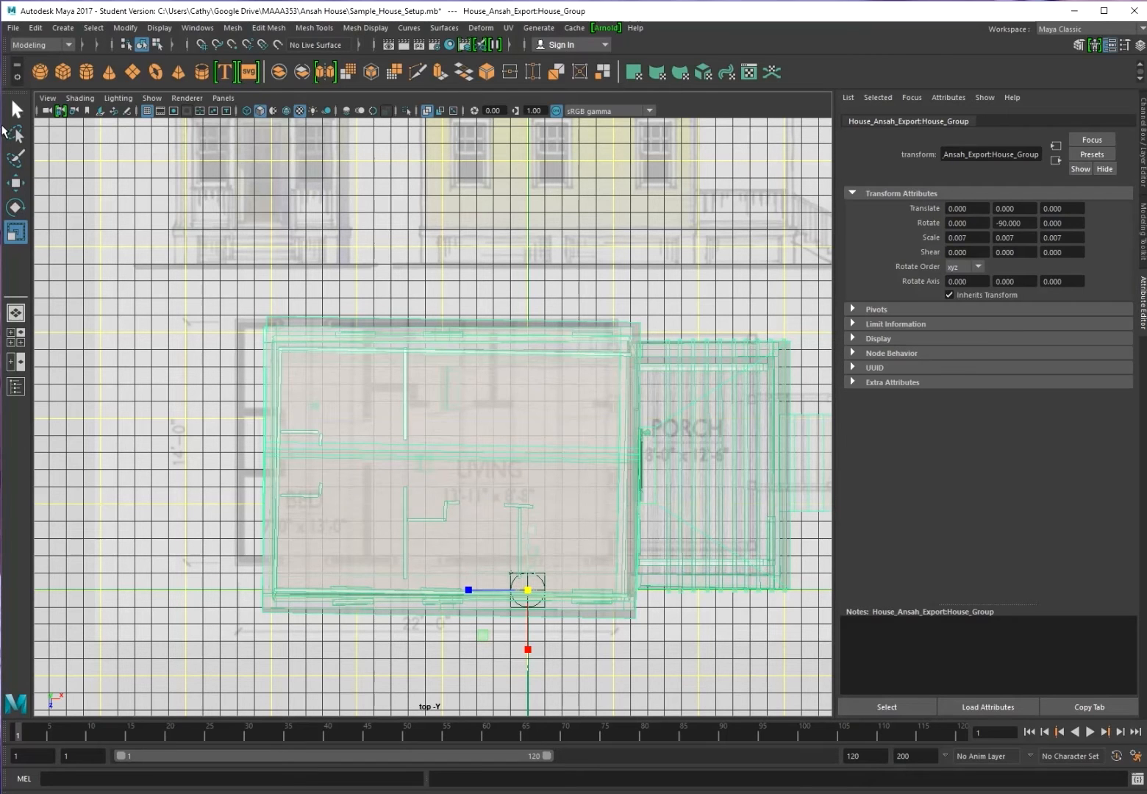
Move House_Group to Translate -2.046, 0, -1.197, aligning its walls and porch with the floor plan
key("w")
left_click_drag(525, 597, 485, 571)
scroll(476, 548, "up", 4)
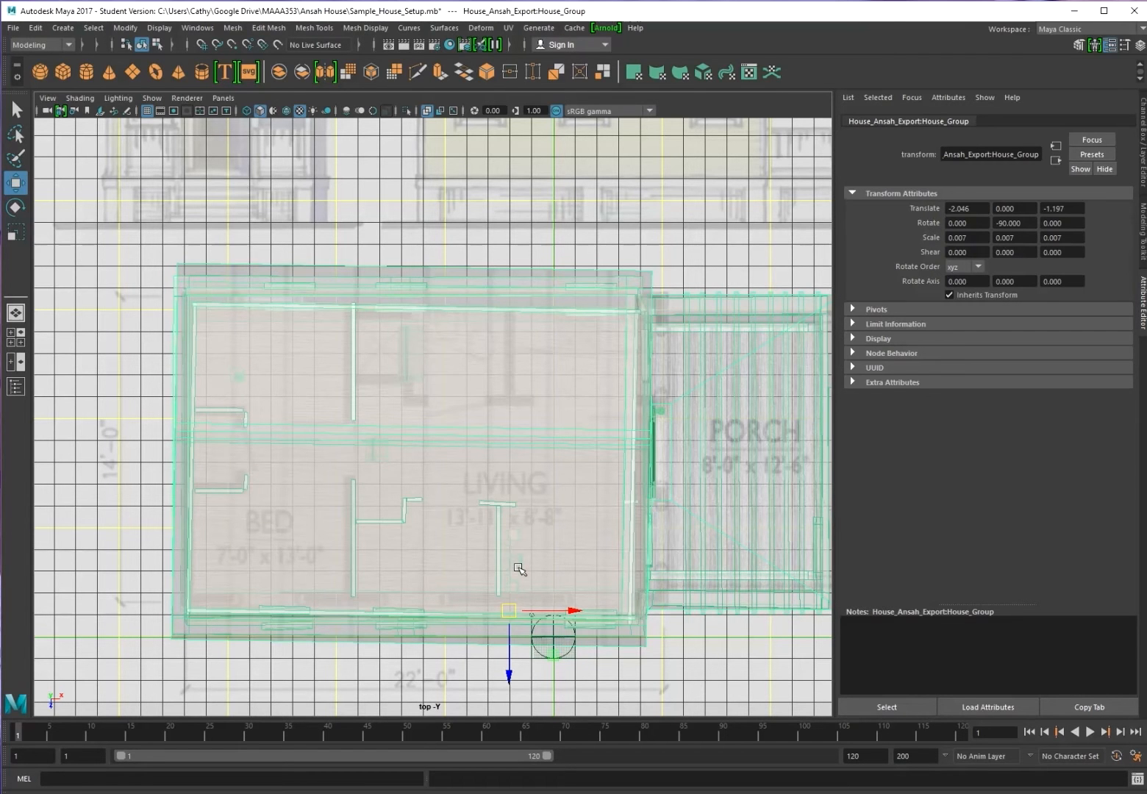
scroll(519, 568, "down", 5)
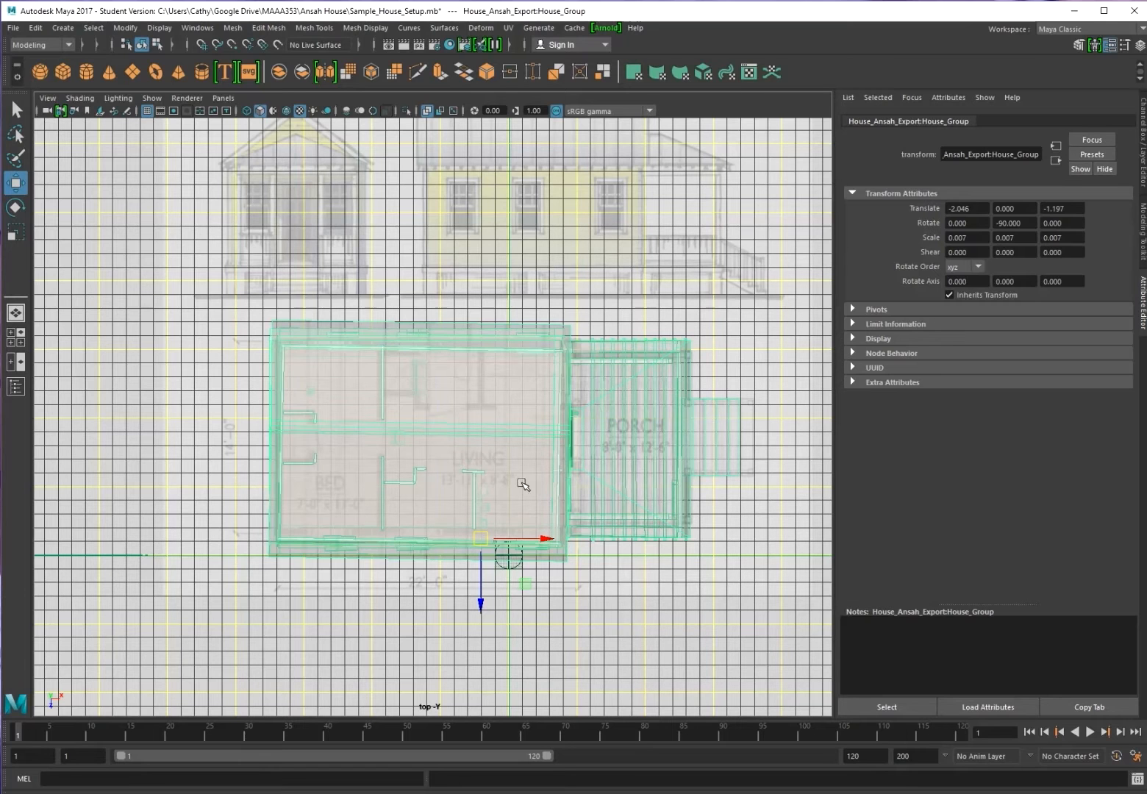
left_click(14, 27)
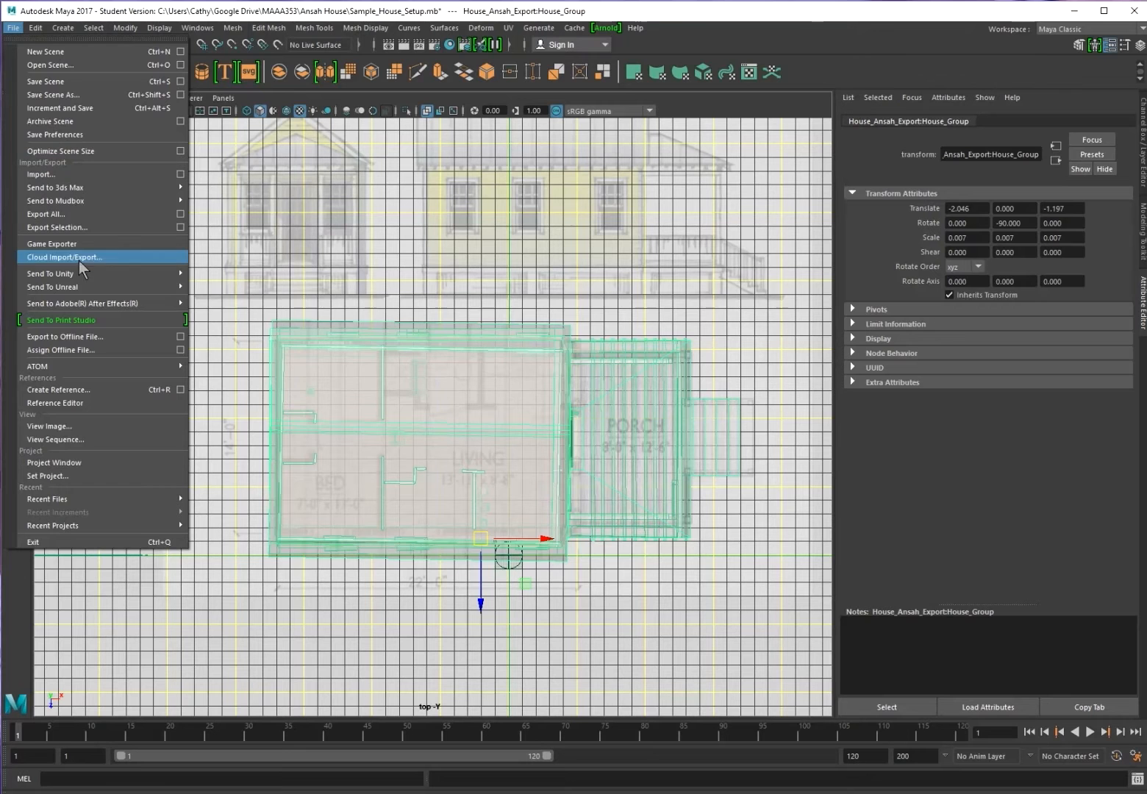
Save the scene as Sample_House_ReScale.mb, accepting the student version warning
left_click(72, 95)
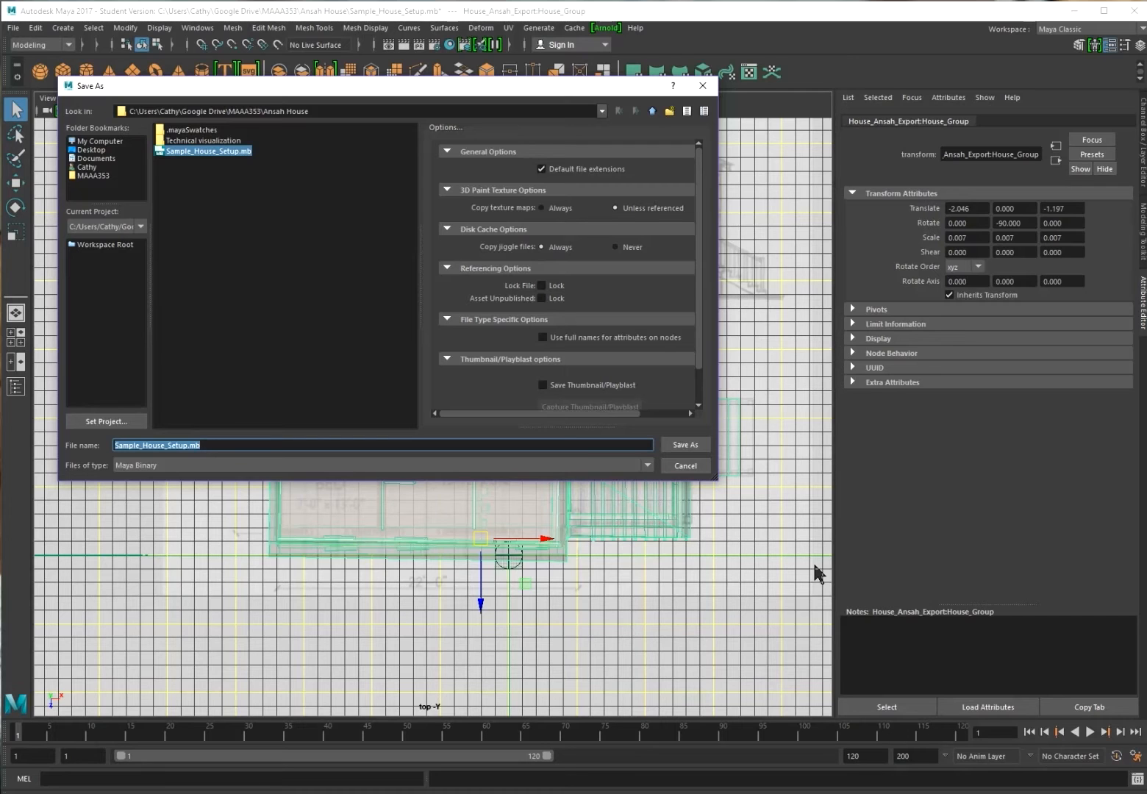
key("End")
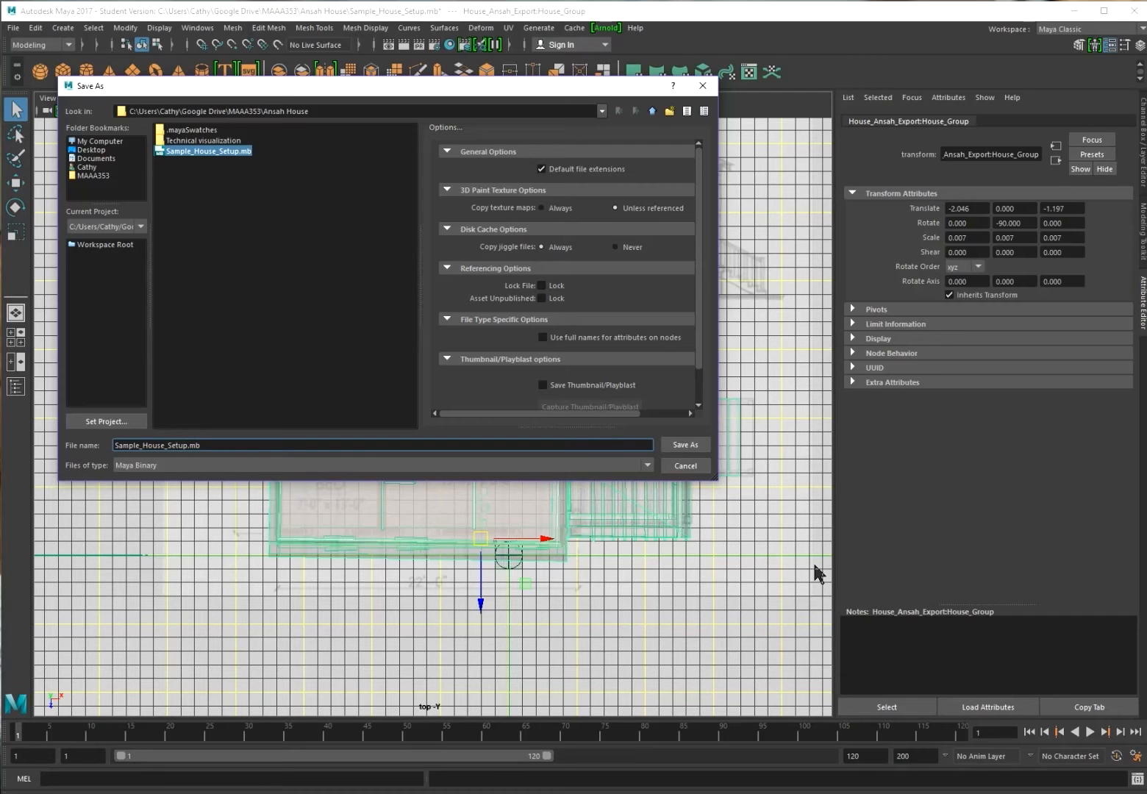
key("BackSpace")
key("BackSpace")
key("BackSpace")
key("BackSpace")
type("e")
left_click(680, 445)
left_click(478, 415)
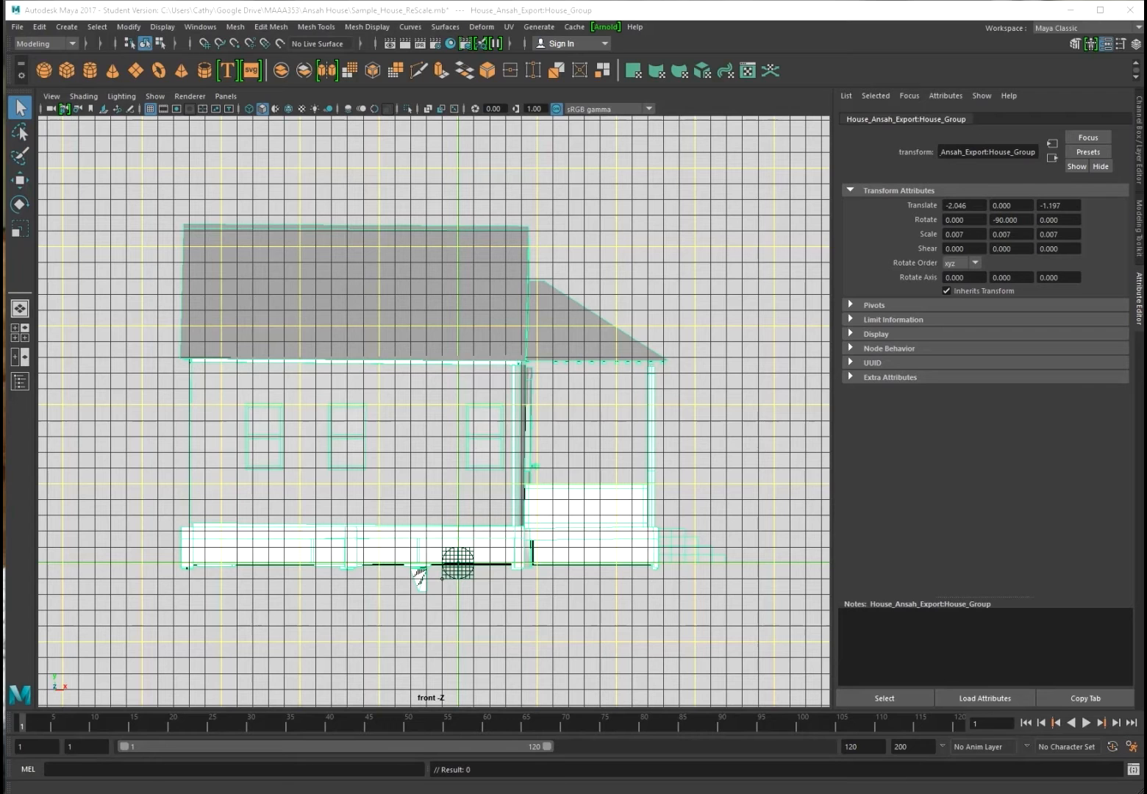
Unhide all blueprint planes and turn on textured shading to show the front elevation drawing
left_click(416, 570)
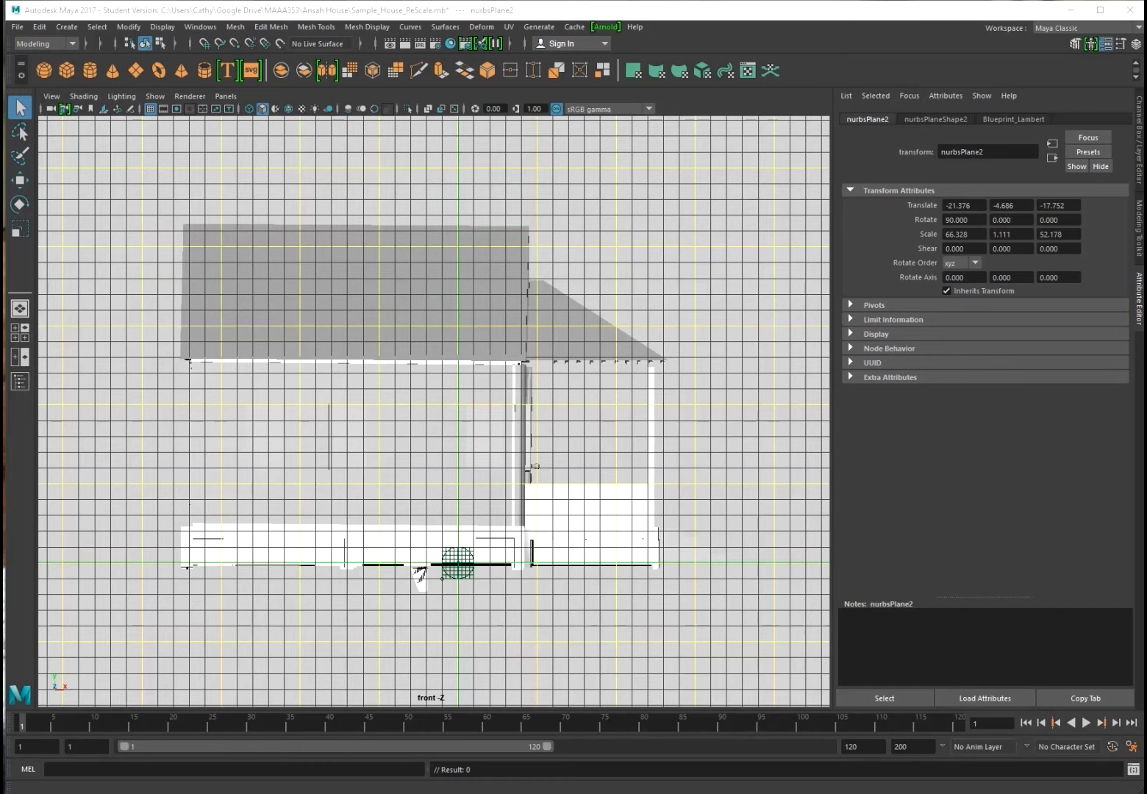
key("shift+h")
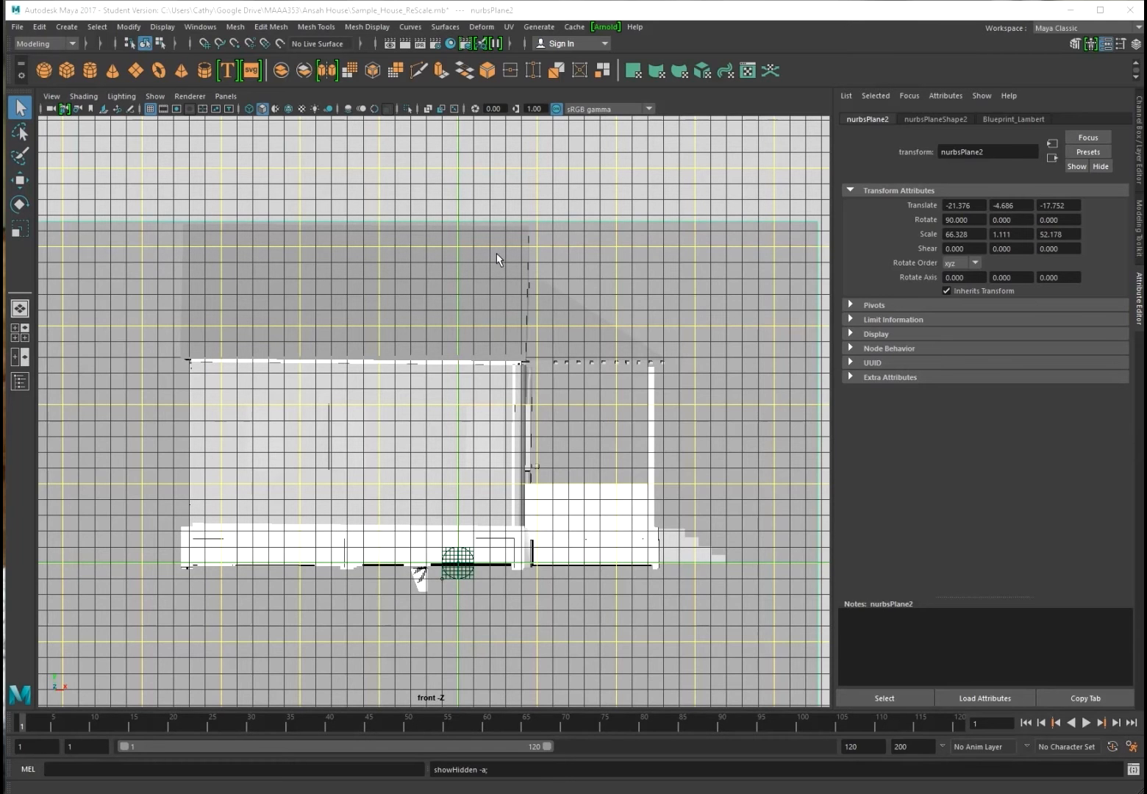
scroll(669, 309, "down", 4)
scroll(662, 305, "up", 3)
scroll(661, 304, "up", 1)
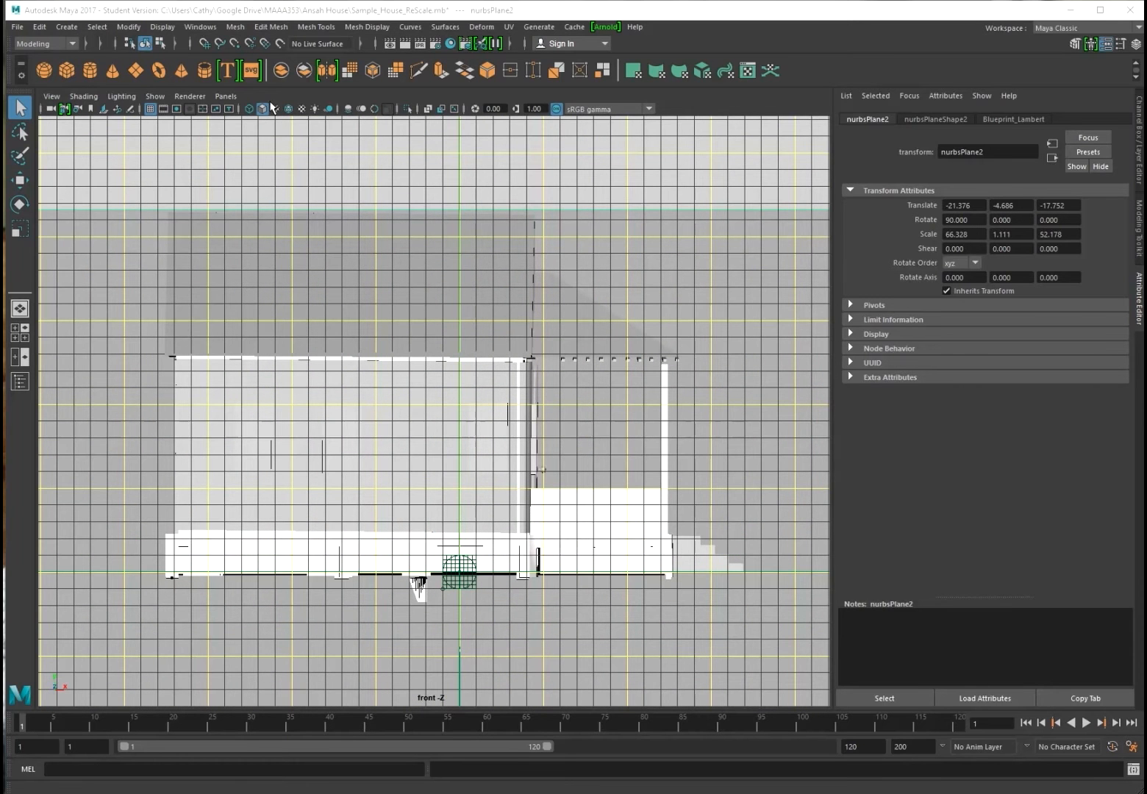
left_click(301, 108)
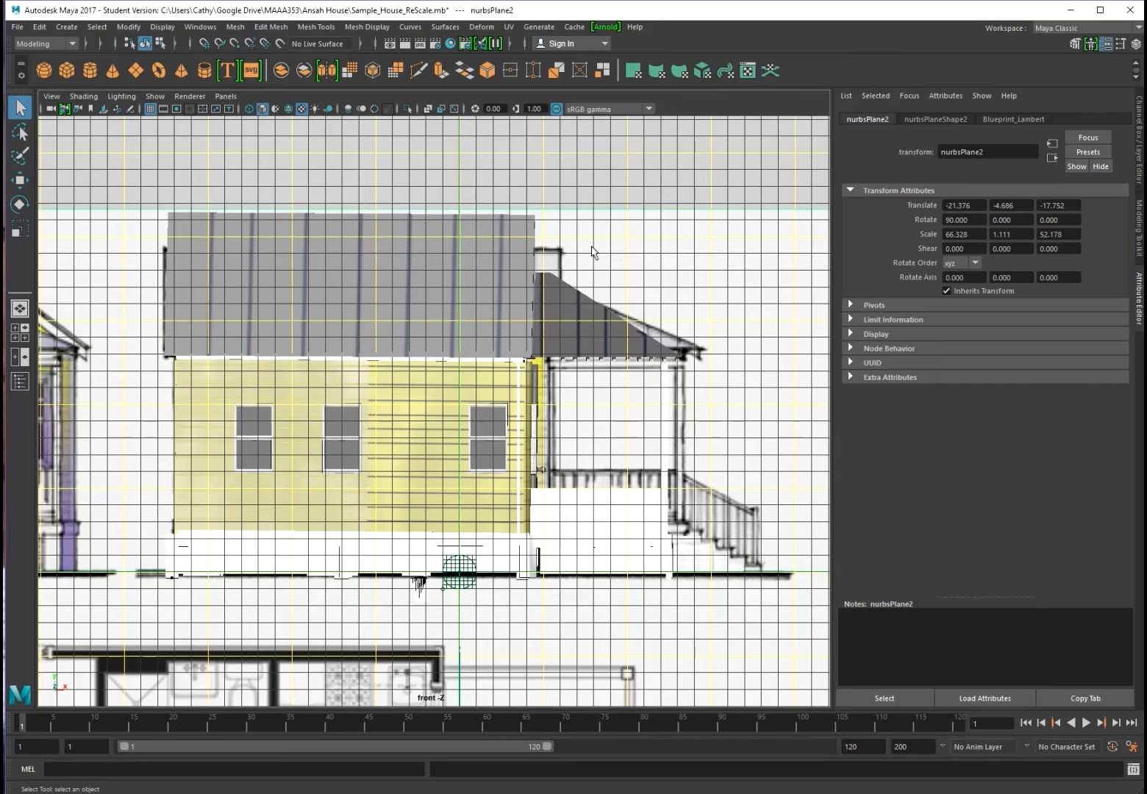
Scale House_Group down along Y so its walls and roof match the front elevation
left_click(178, 246)
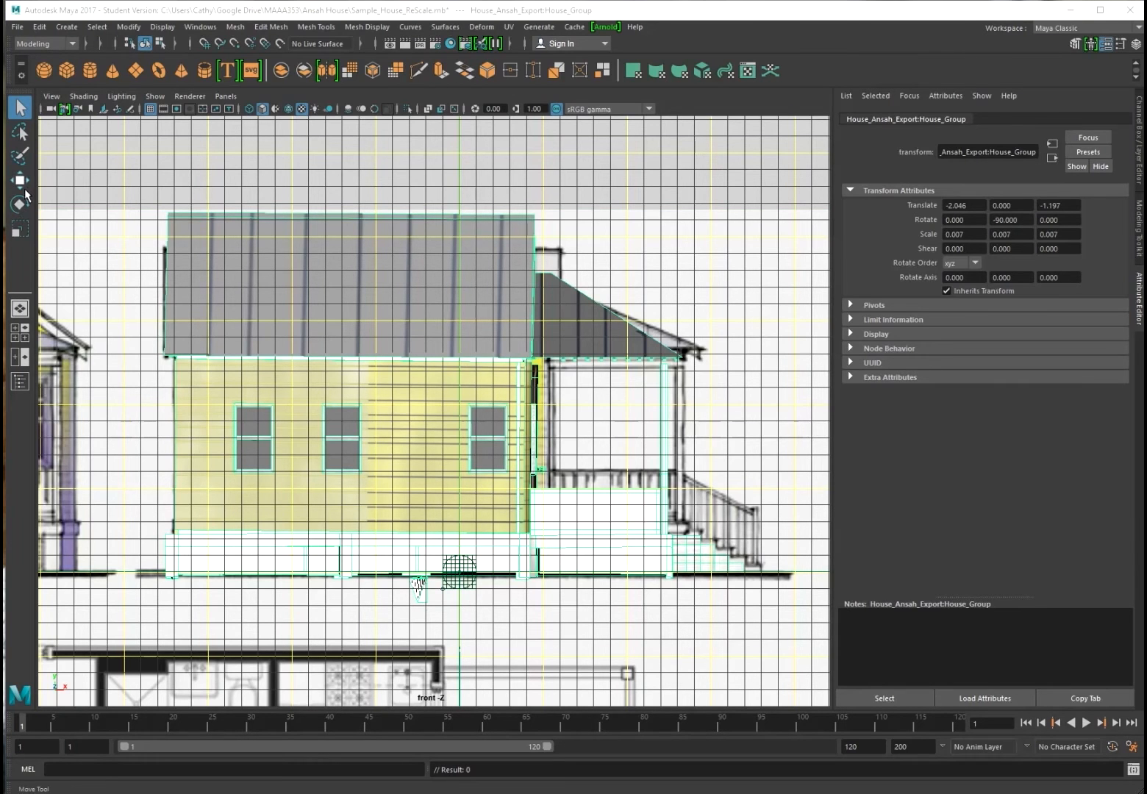
left_click(20, 229)
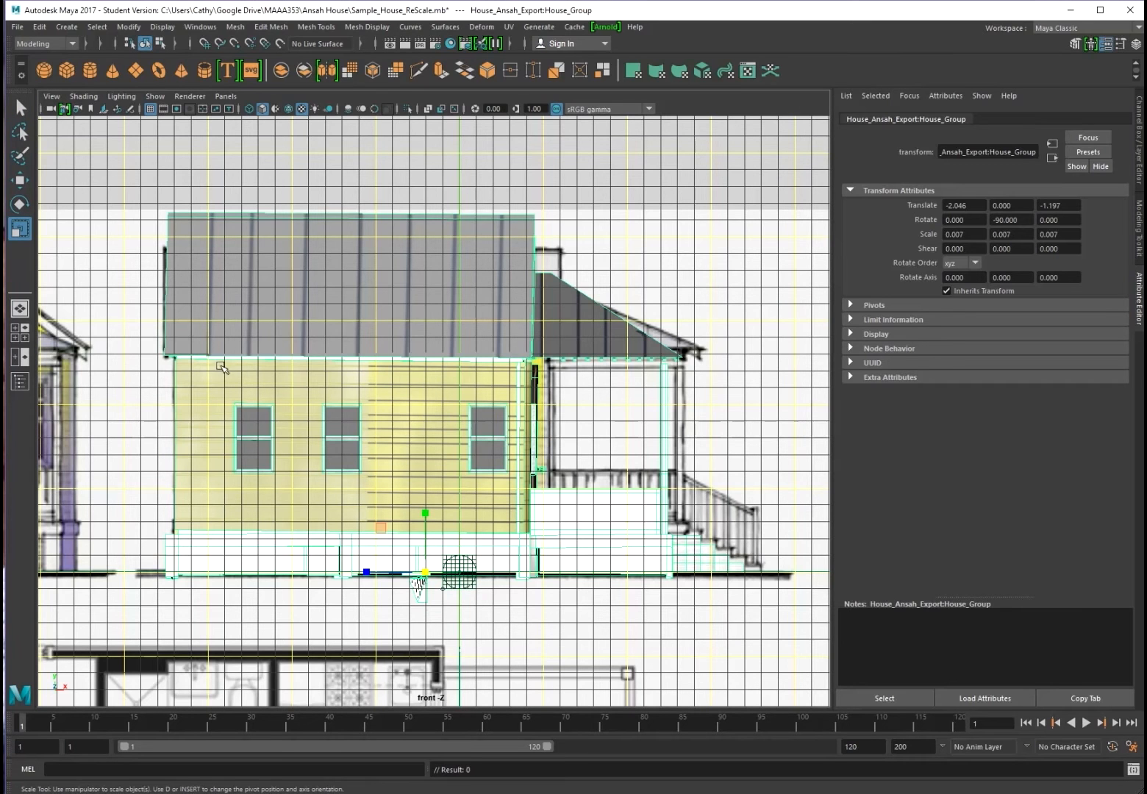
left_click(425, 514)
left_click_drag(425, 514, 427, 520)
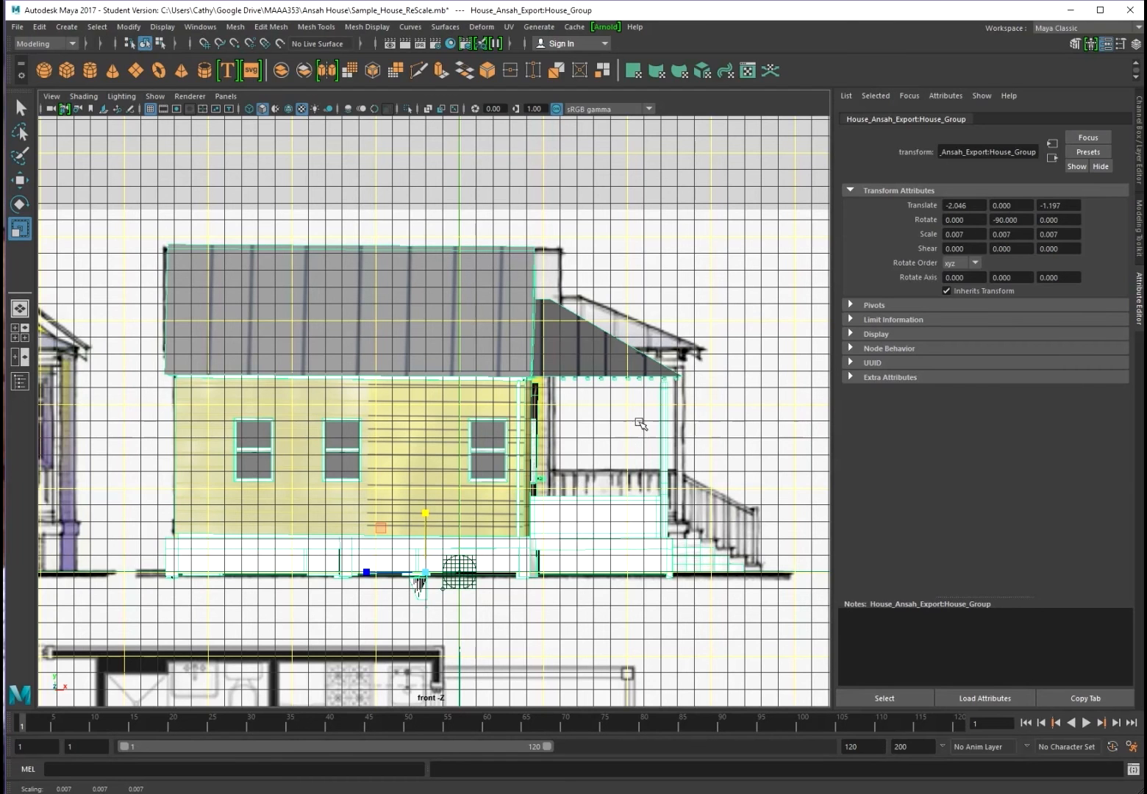
scroll(393, 565, "up", 1)
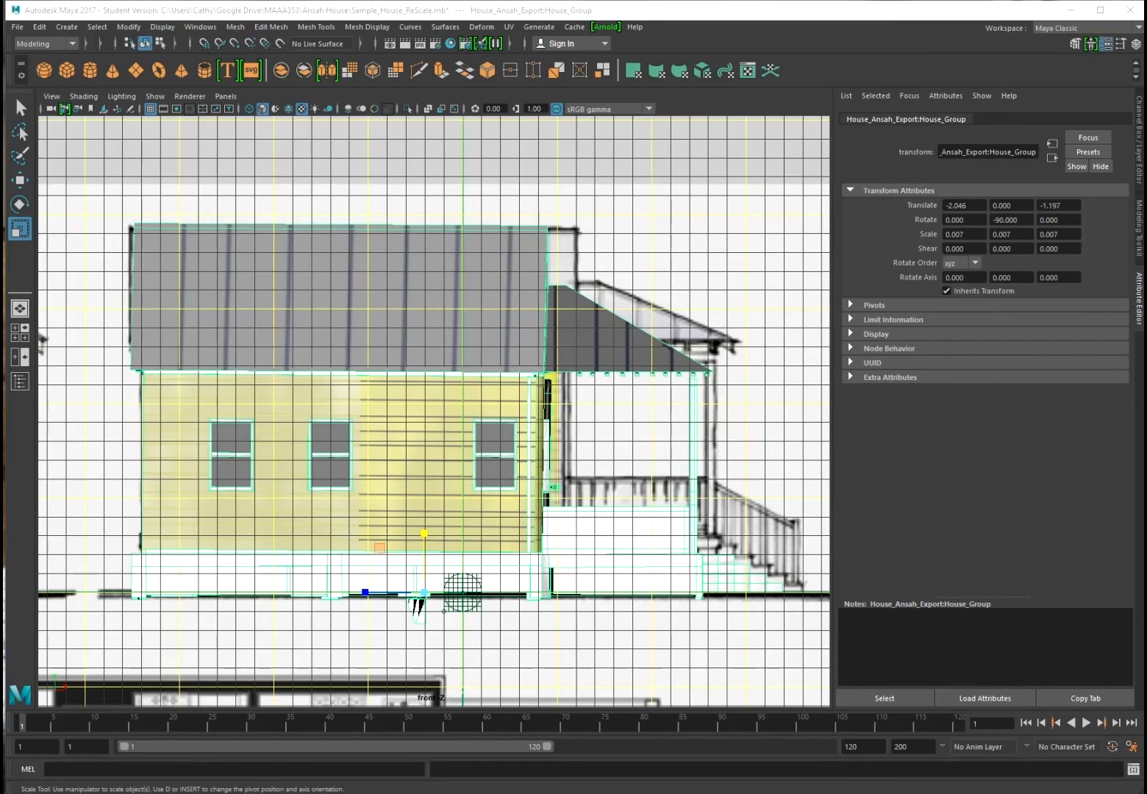